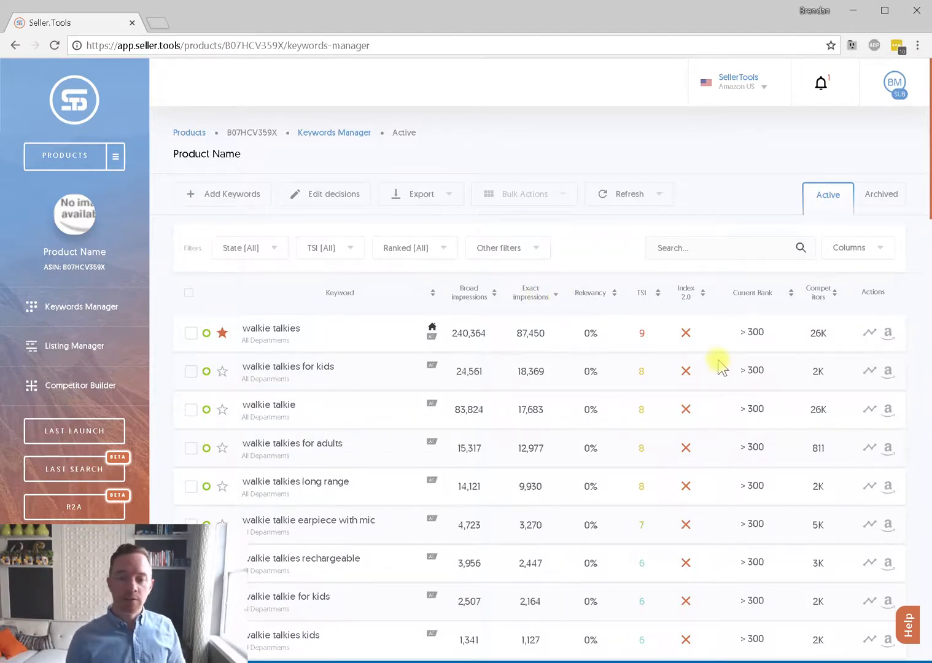
# Step: Look through the product's active keywords and its archived keywords, returning to the active list
pyautogui.moveTo(643, 301)
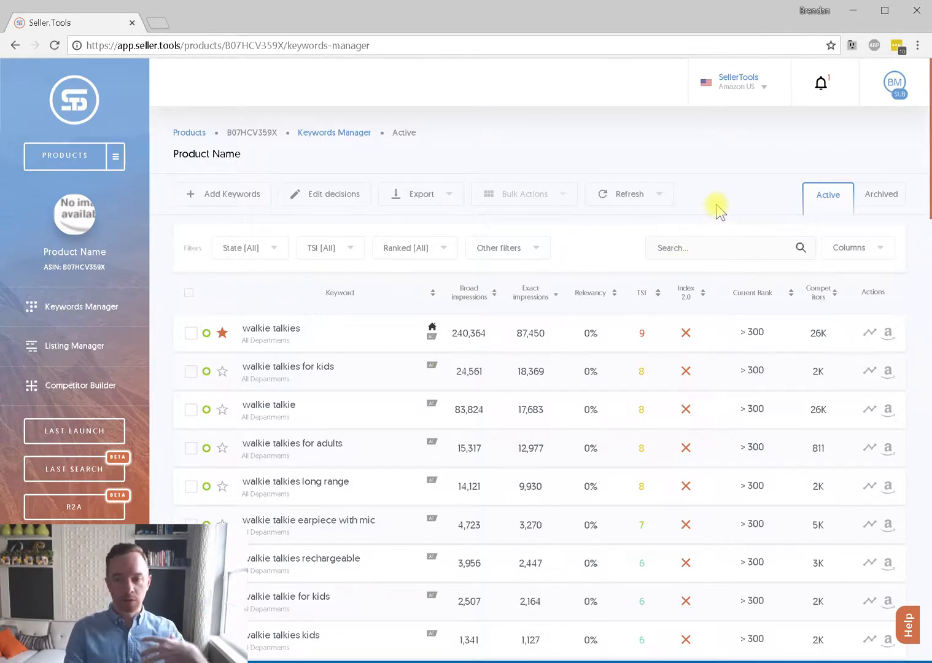
pyautogui.scroll(-20, 714, 206)
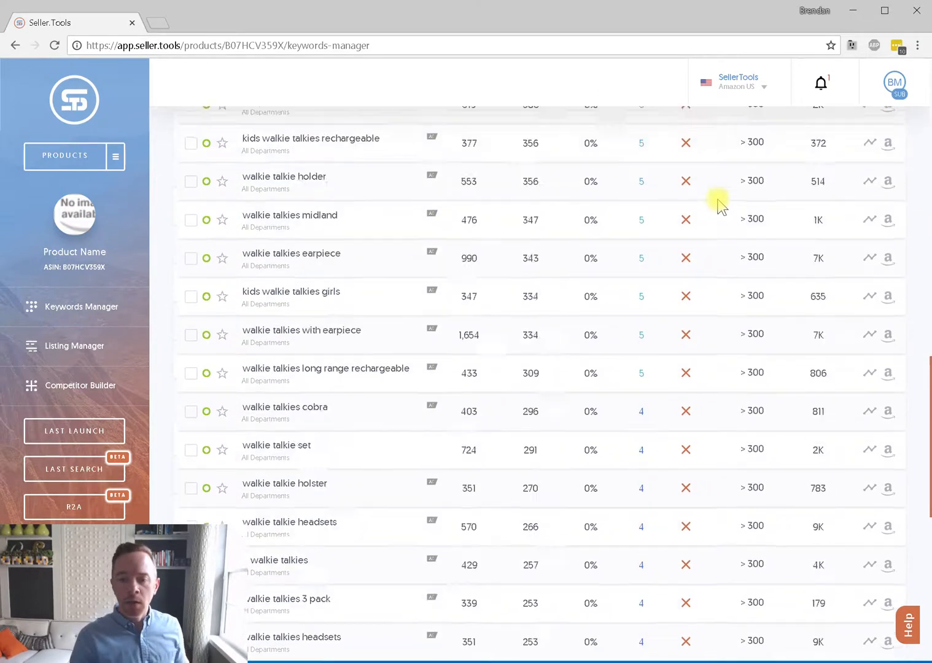
pyautogui.scroll(20, 726, 236)
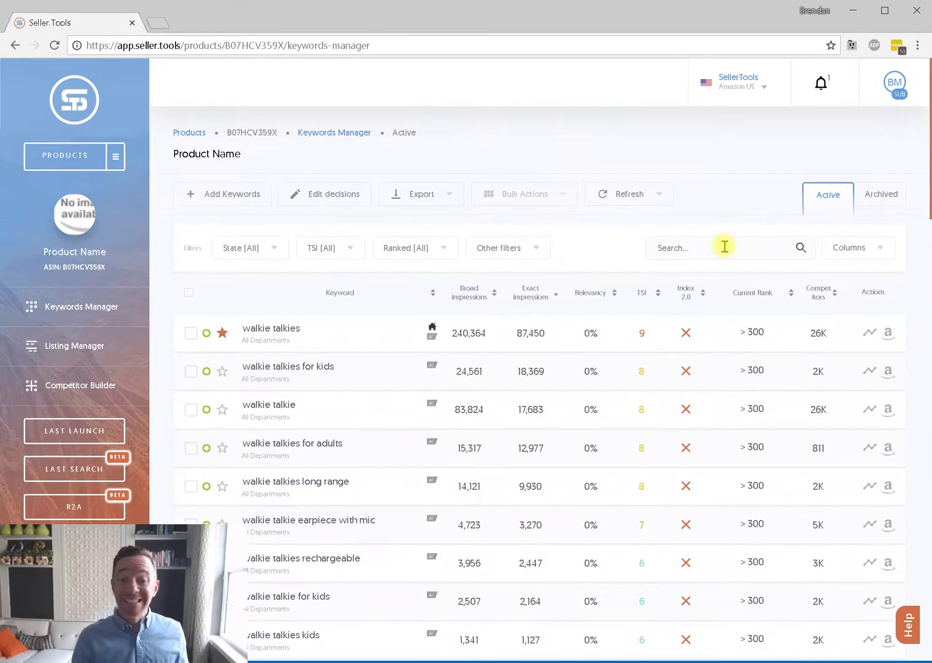
pyautogui.click(879, 195)
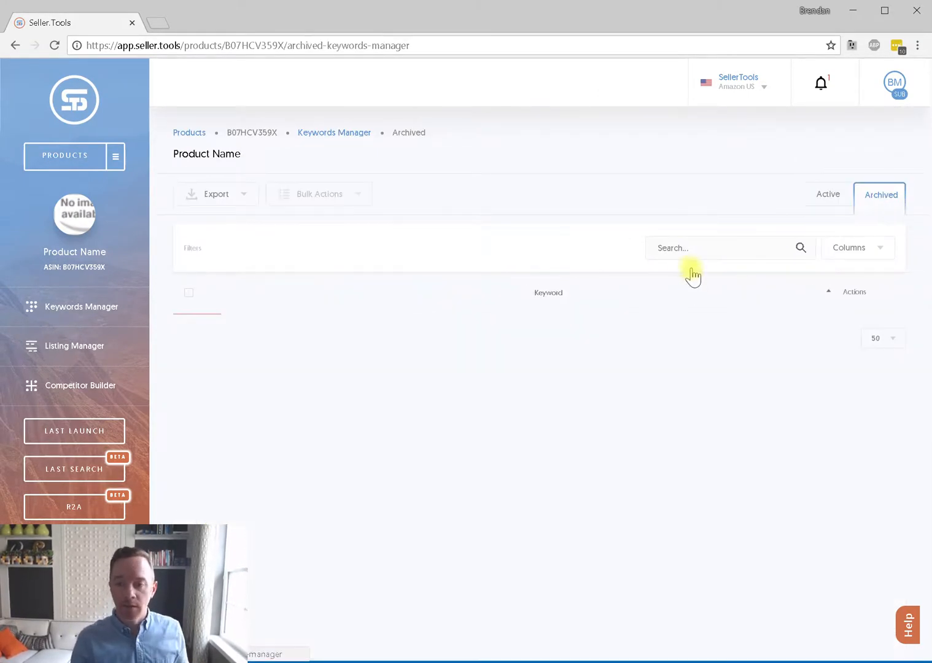
pyautogui.scroll(-10, 693, 258)
pyautogui.scroll(-5, 694, 258)
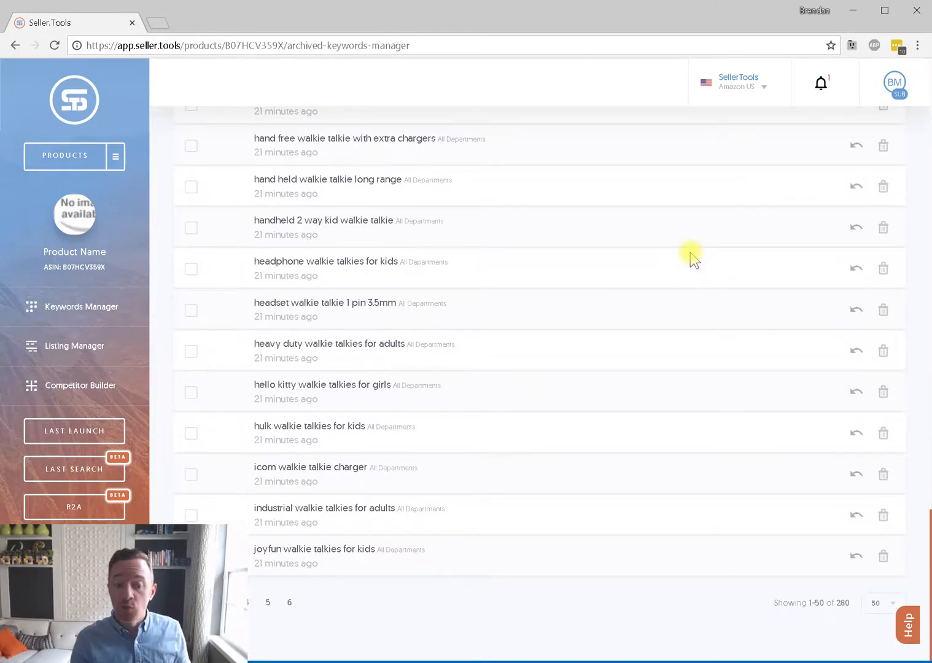
pyautogui.scroll(15, 692, 259)
pyautogui.click(818, 196)
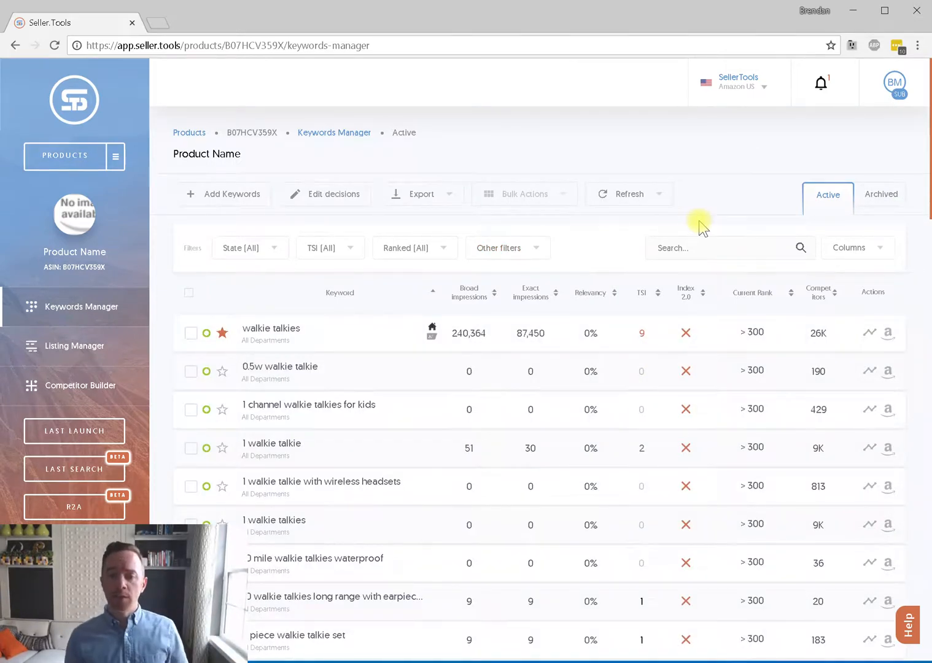
# Step: Sort the active keywords by exact impressions in ascending order and filter them to TSI 1
pyautogui.click(539, 298)
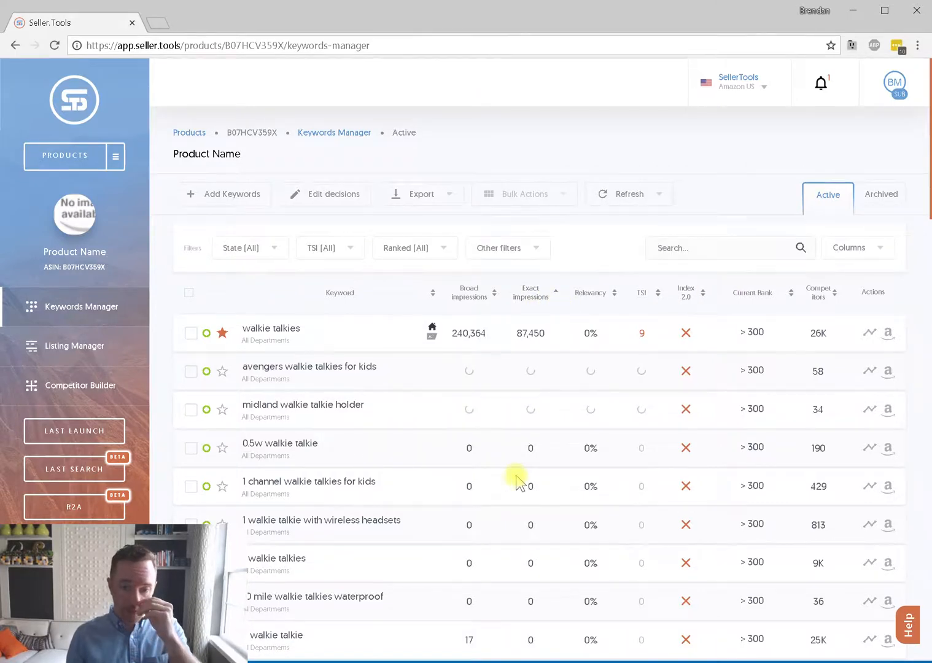
pyautogui.click(334, 245)
pyautogui.scroll(-3, 350, 362)
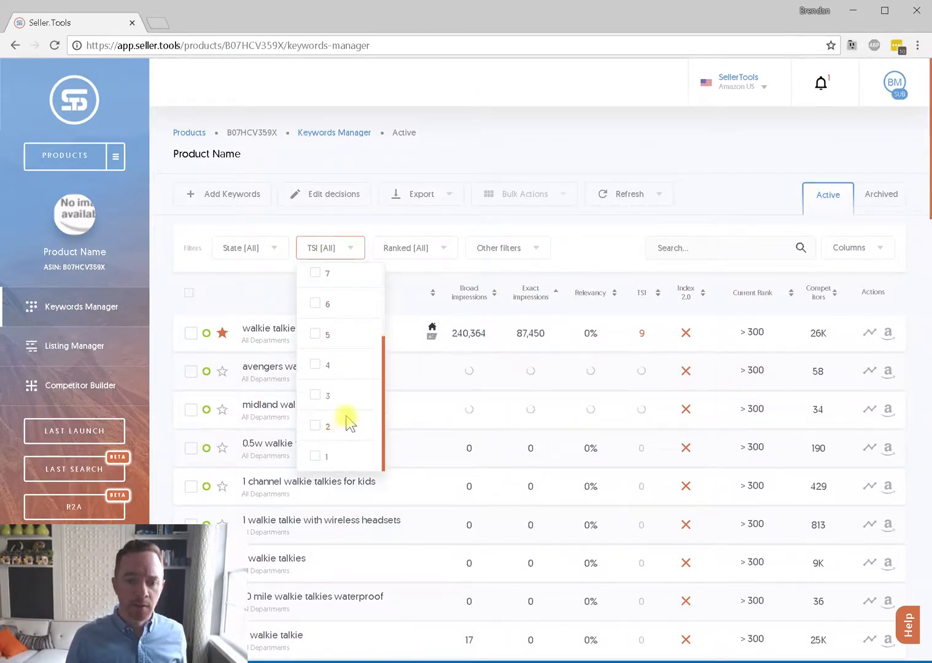
pyautogui.scroll(-5, 347, 427)
pyautogui.scroll(5, 384, 264)
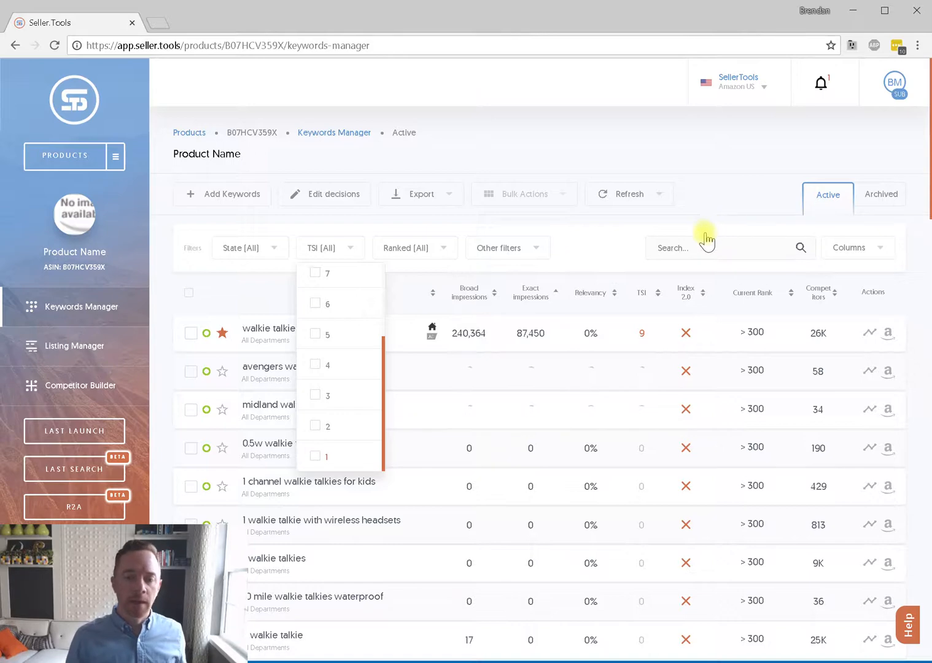
pyautogui.click(688, 205)
pyautogui.scroll(-10, 649, 229)
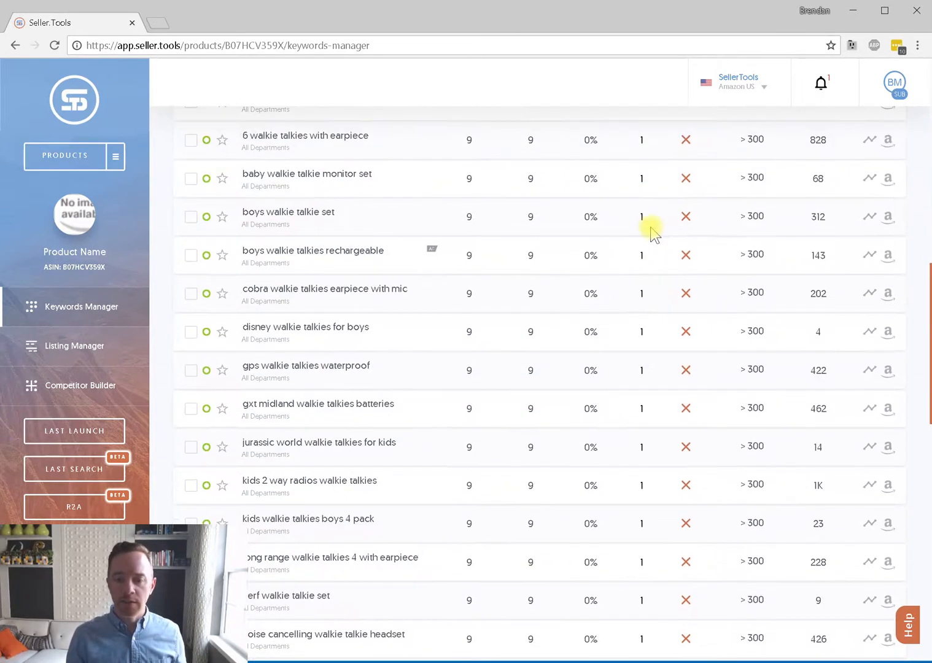
pyautogui.scroll(10, 648, 229)
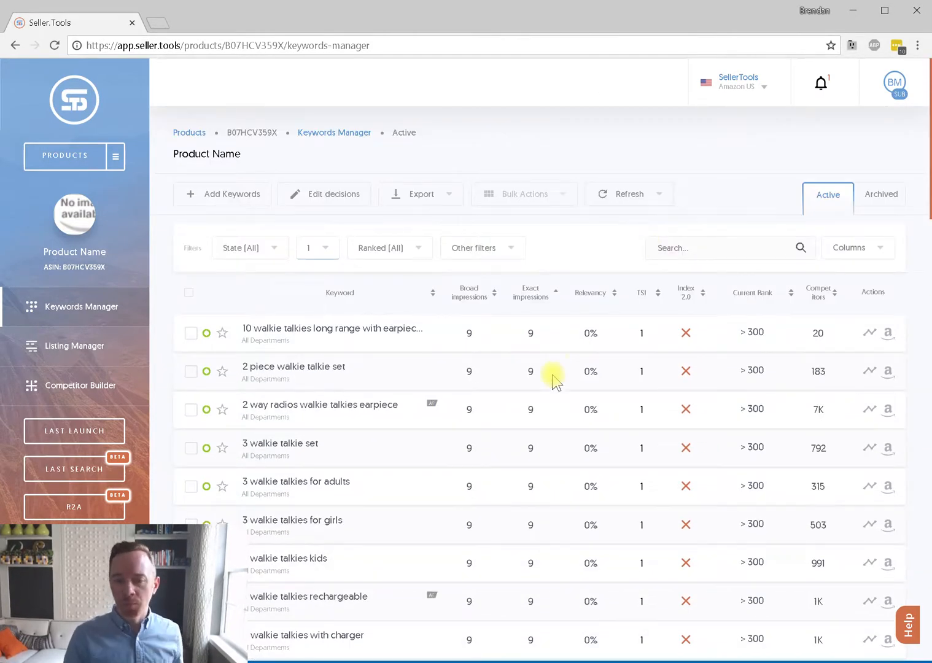
# Step: Select all the filtered TSI 1 keywords and archive them in bulk
pyautogui.scroll(-3, 540, 331)
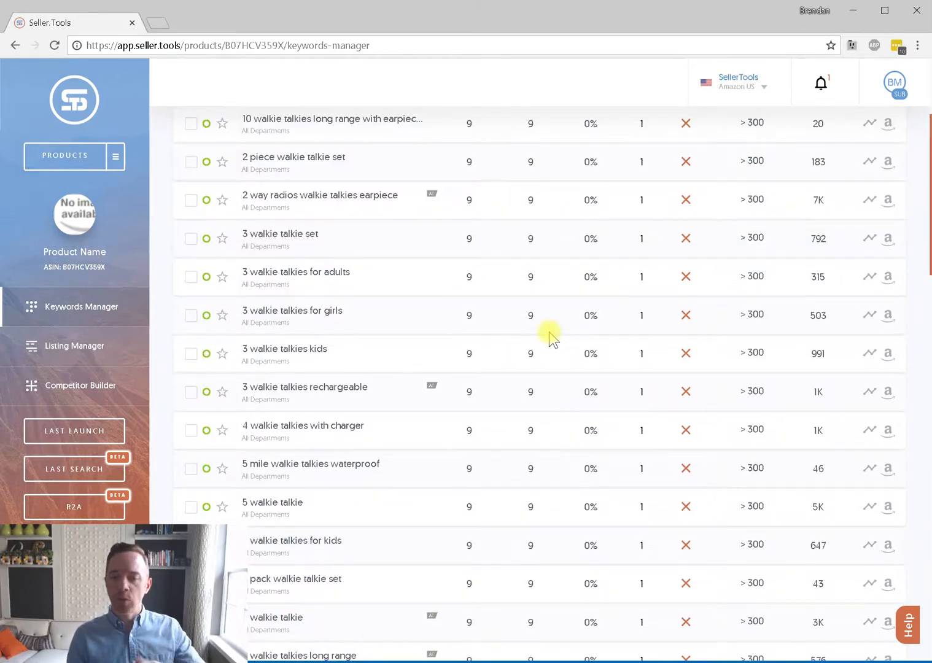
pyautogui.scroll(3, 545, 333)
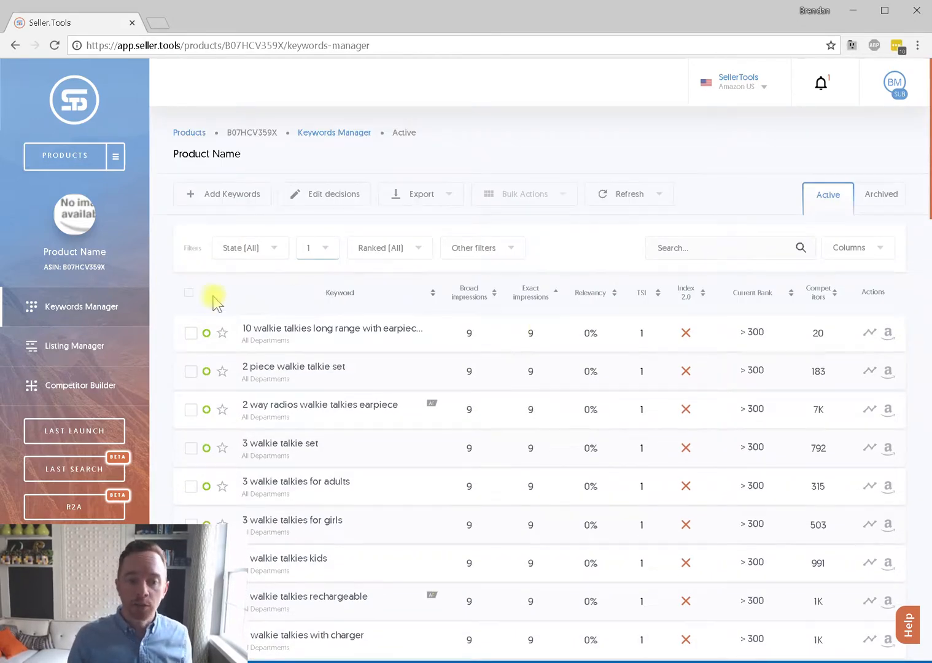
pyautogui.click(188, 292)
pyautogui.click(250, 309)
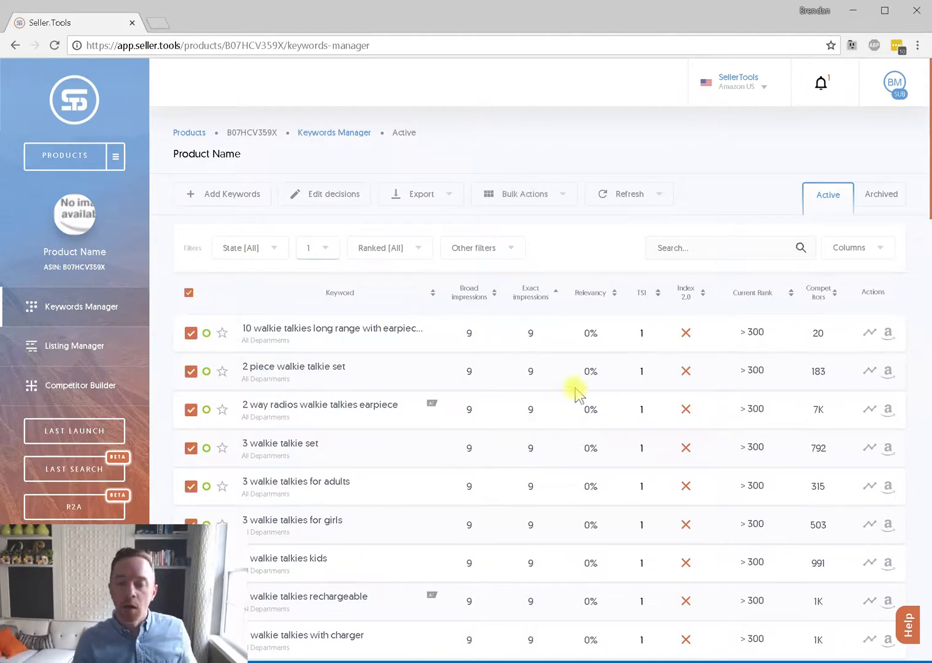
pyautogui.scroll(-20, 658, 414)
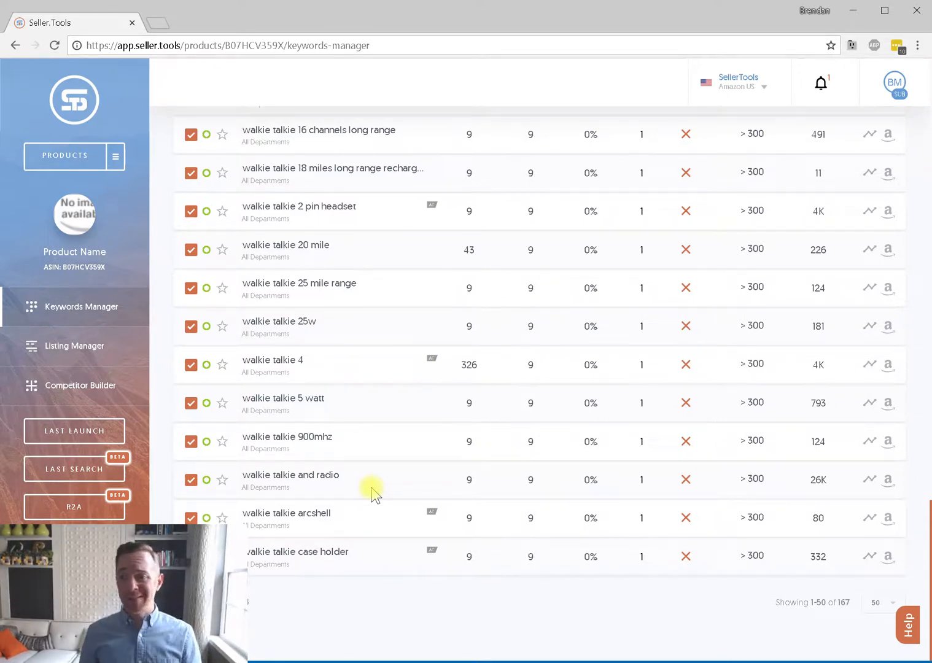
pyautogui.scroll(20, 374, 491)
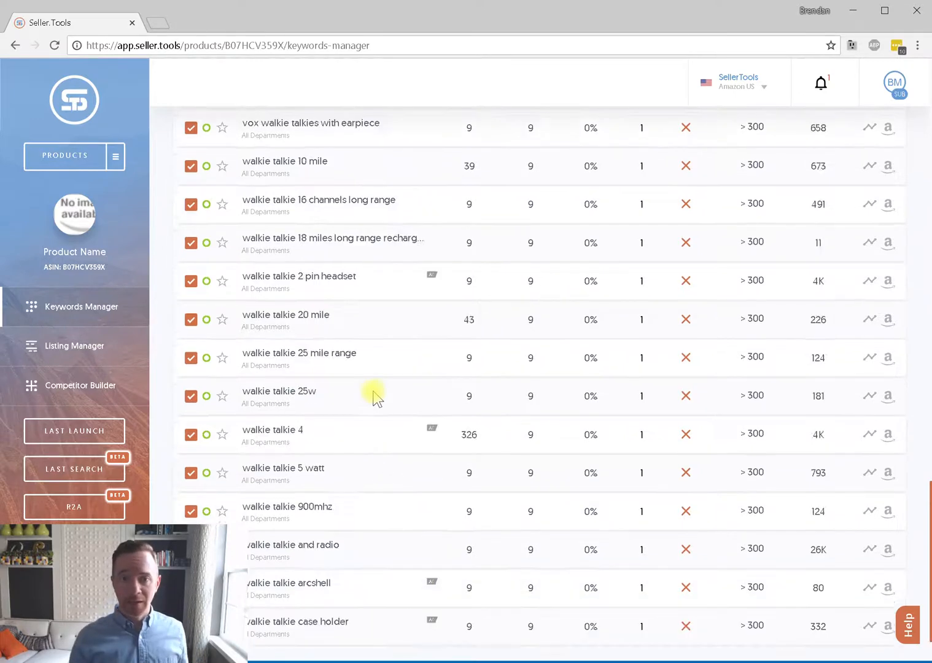
pyautogui.scroll(1, 380, 305)
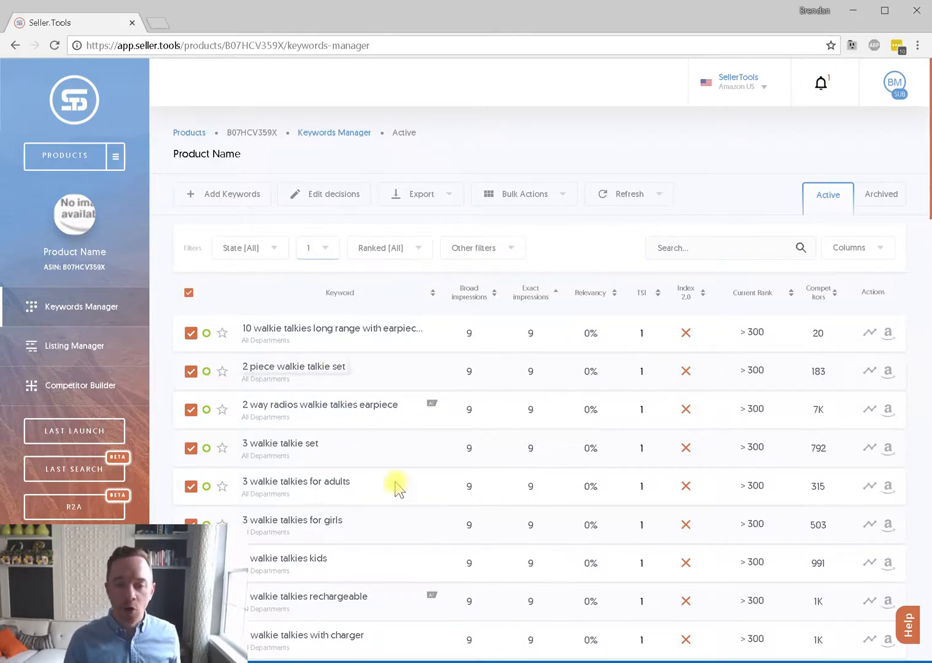
pyautogui.scroll(-1, 668, 301)
pyautogui.scroll(-20, 668, 300)
pyautogui.scroll(20, 641, 320)
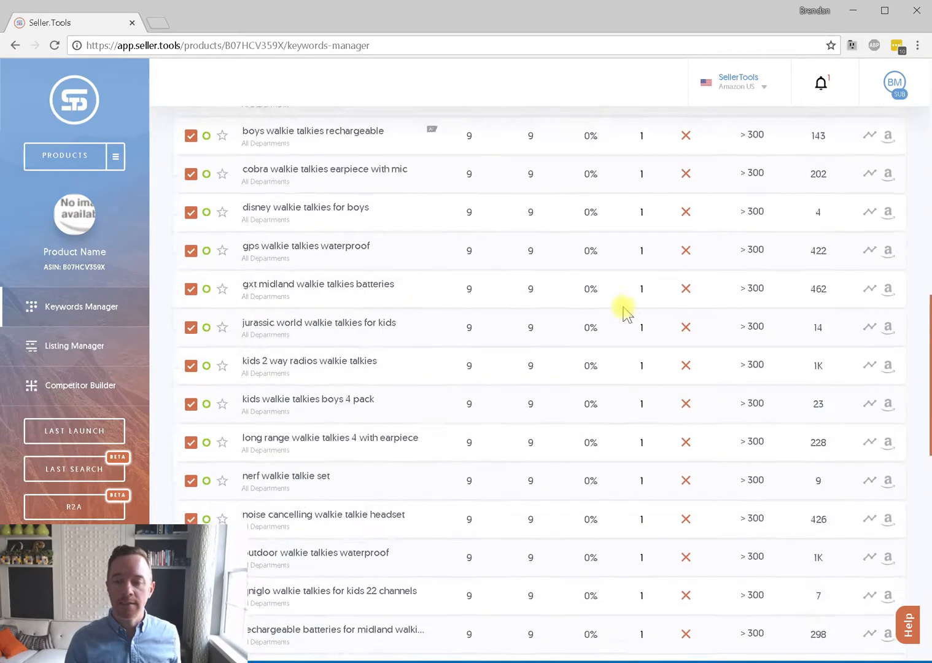
pyautogui.click(540, 194)
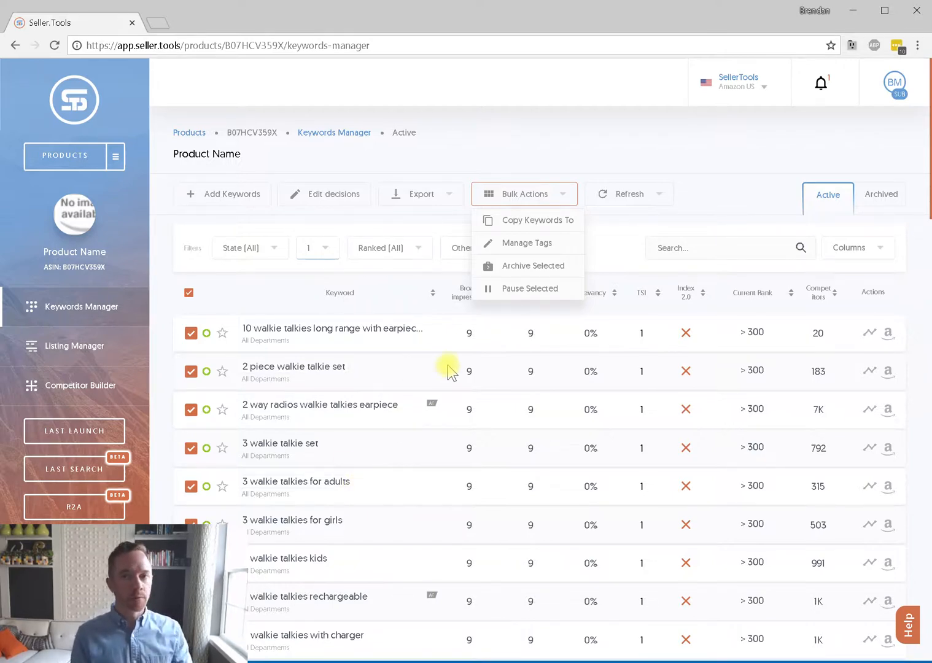
pyautogui.click(552, 275)
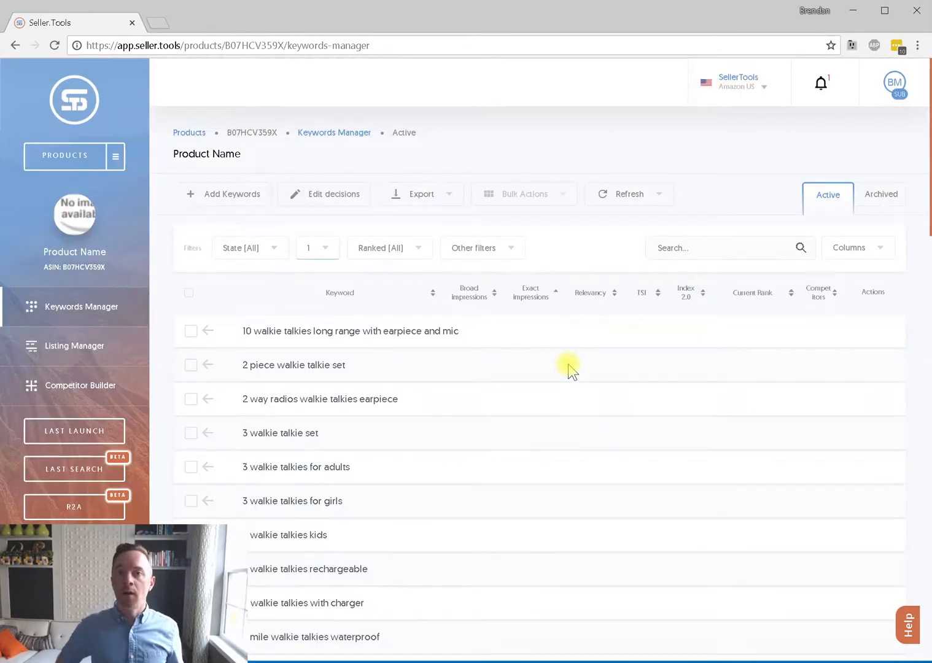
# Step: Check the newly archived rows in the filtered list and look through the archived keywords list
pyautogui.scroll(-1, 574, 353)
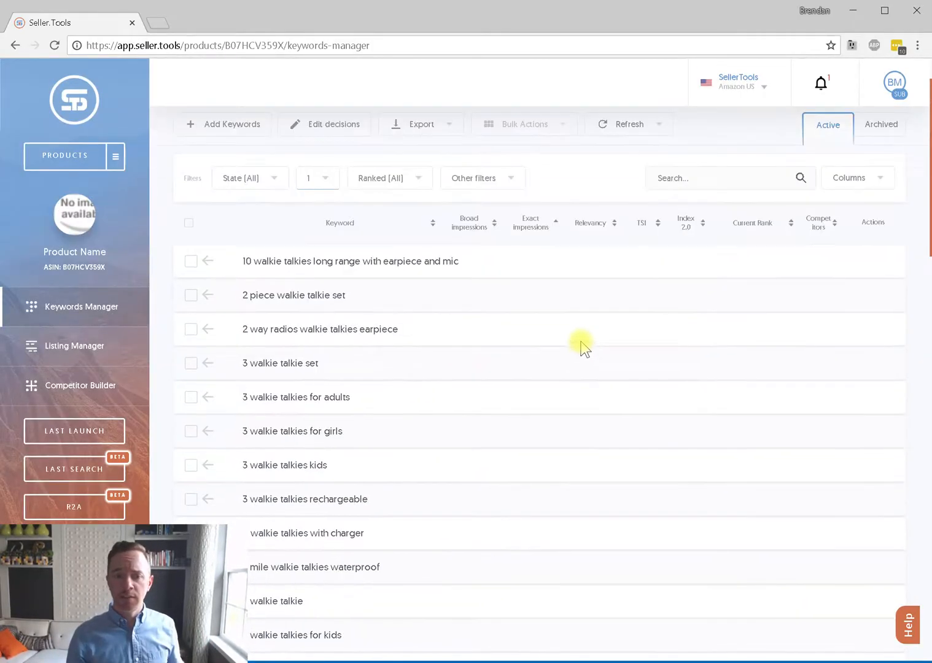
pyautogui.scroll(1, 613, 328)
pyautogui.scroll(-15, 641, 311)
pyautogui.scroll(-7, 602, 339)
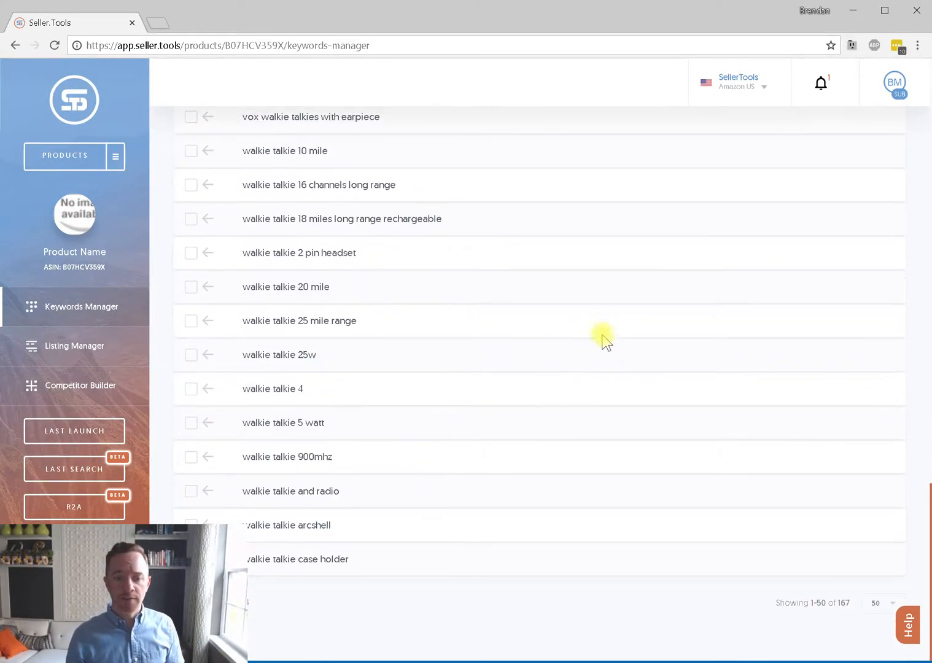
pyautogui.scroll(15, 826, 565)
pyautogui.scroll(8, 822, 553)
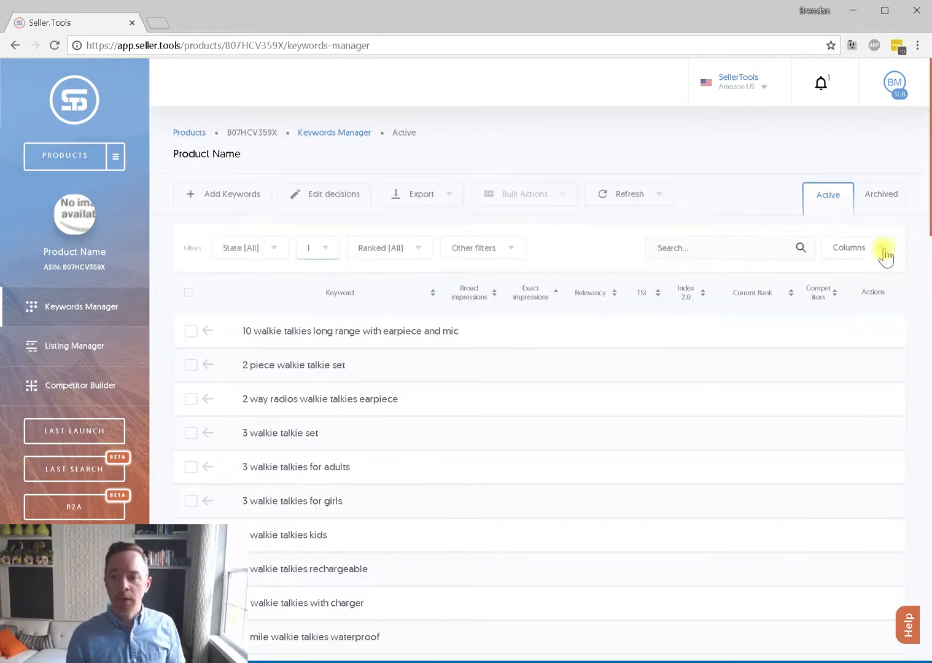
pyautogui.click(882, 195)
pyautogui.scroll(-8, 863, 247)
pyautogui.scroll(-10, 797, 264)
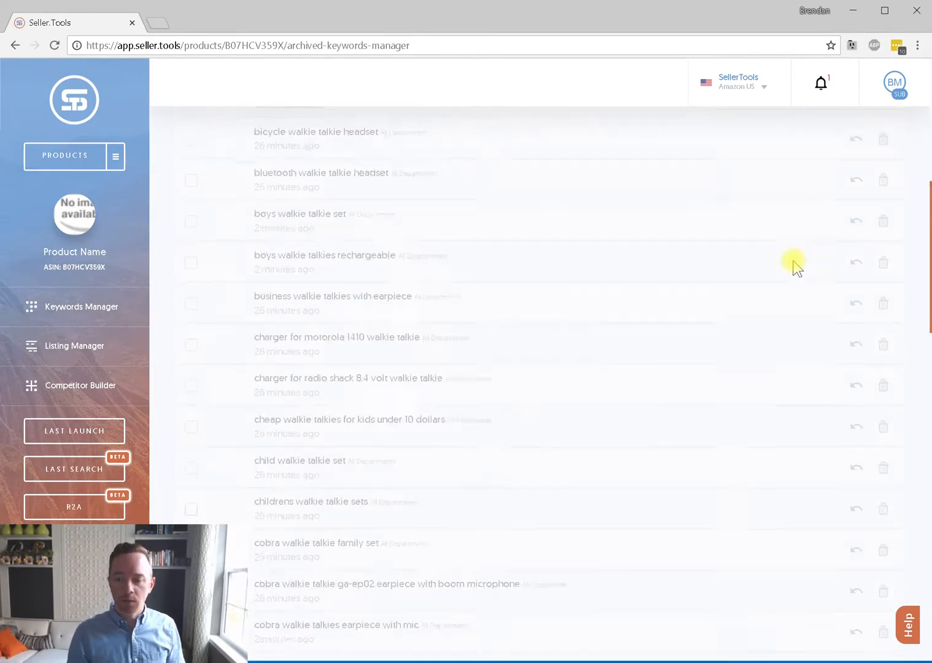
pyautogui.scroll(15, 791, 269)
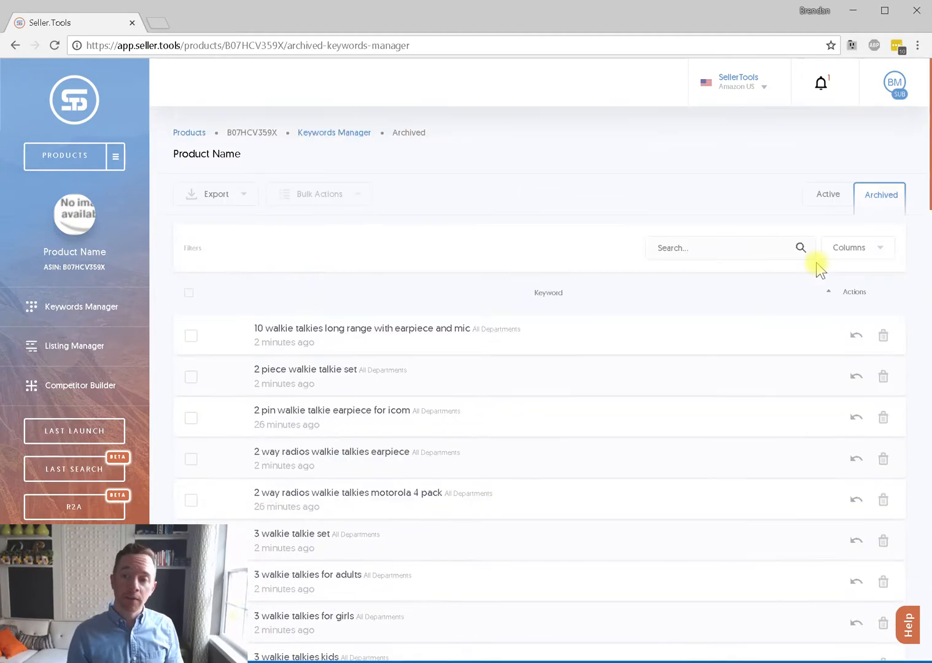
# Step: Return to the active keywords and set the TSI filter to include every TSI value
pyautogui.click(828, 195)
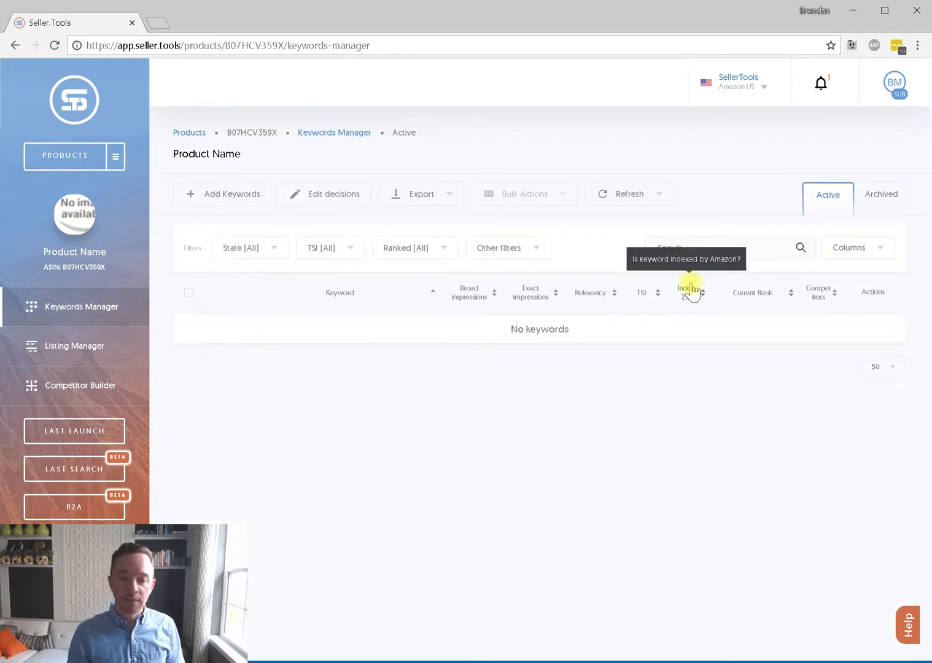
pyautogui.click(354, 246)
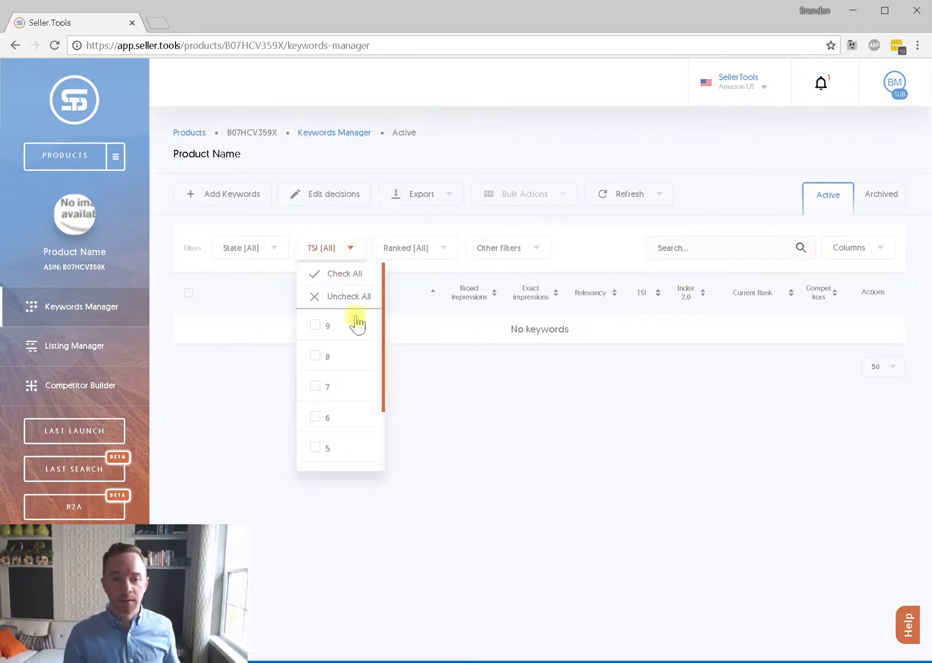
pyautogui.scroll(-5, 358, 344)
pyautogui.scroll(5, 342, 466)
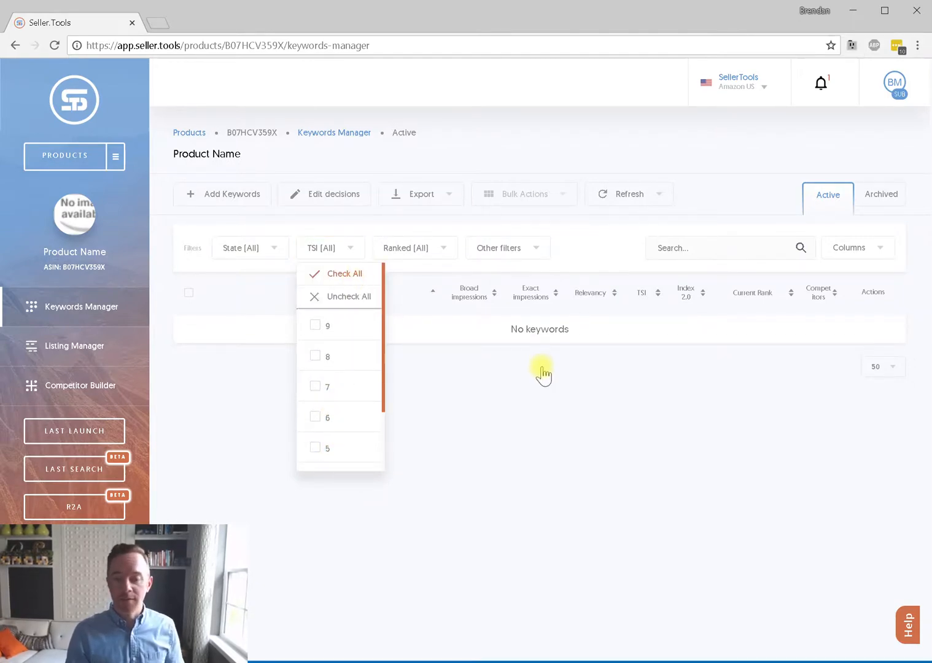
pyautogui.click(710, 244)
pyautogui.click(722, 216)
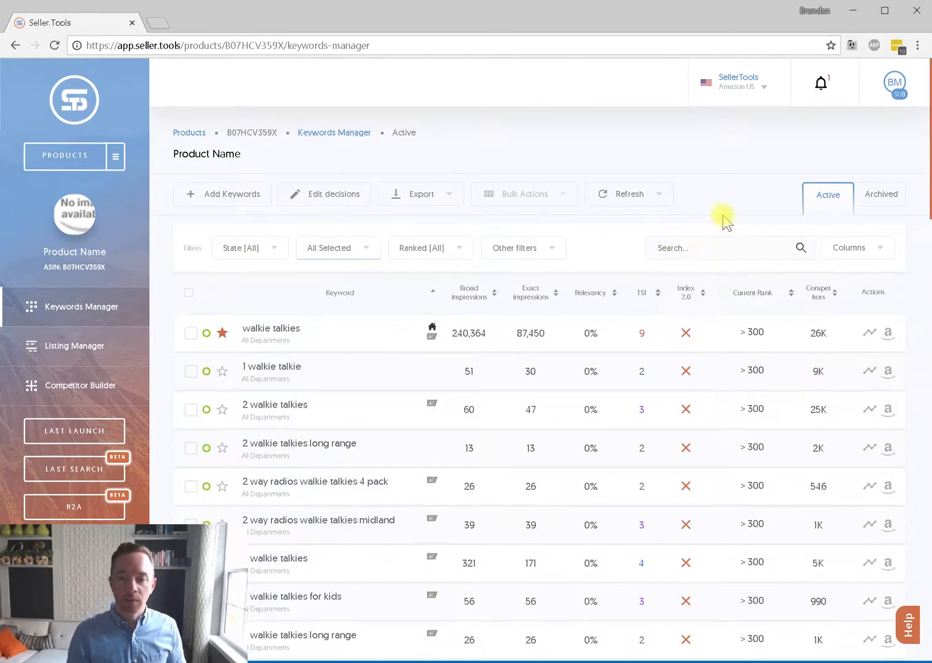
# Step: Sort the active keywords by exact impressions in ascending order and review the lowest-impression keywords
pyautogui.click(543, 293)
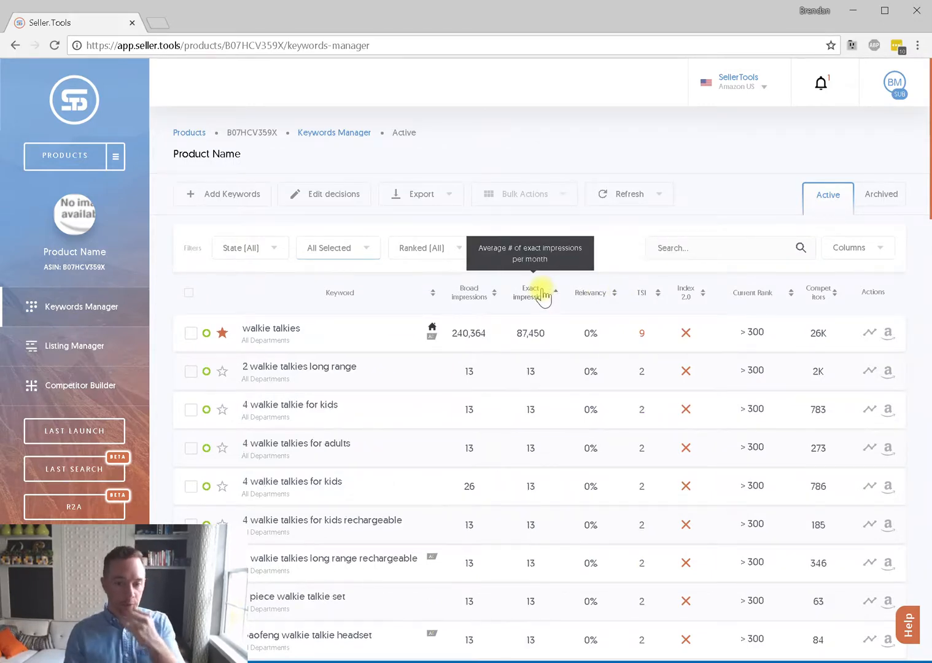
pyautogui.click(545, 293)
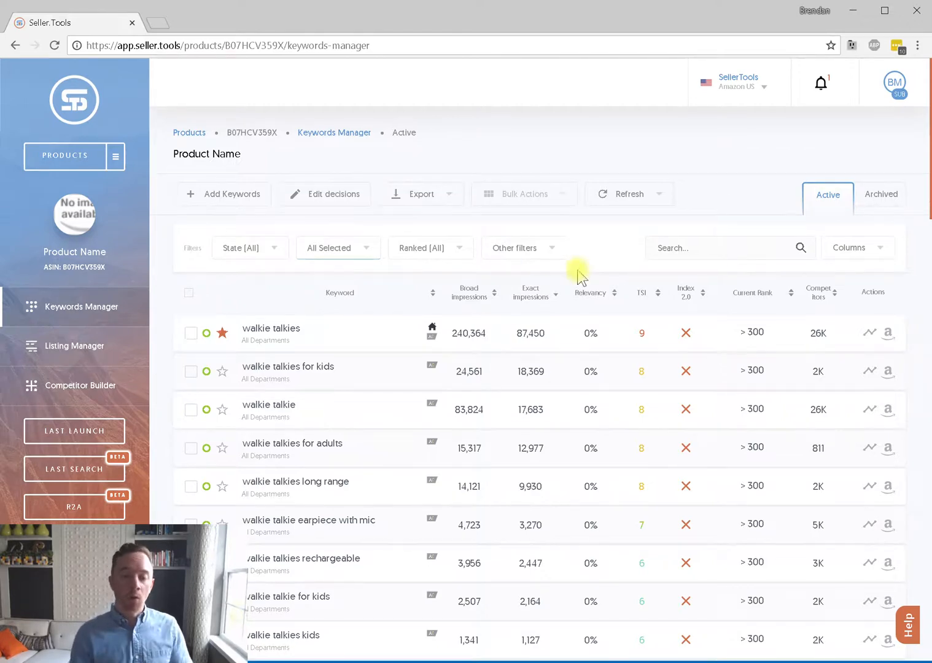
pyautogui.click(539, 302)
pyautogui.click(539, 302)
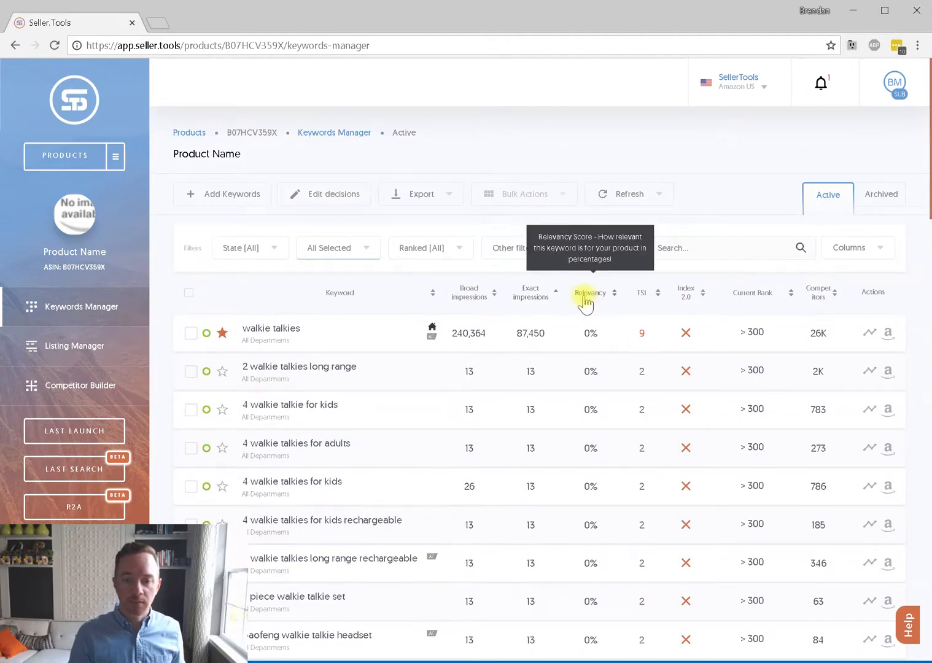
pyautogui.scroll(-10, 584, 298)
pyautogui.scroll(10, 584, 298)
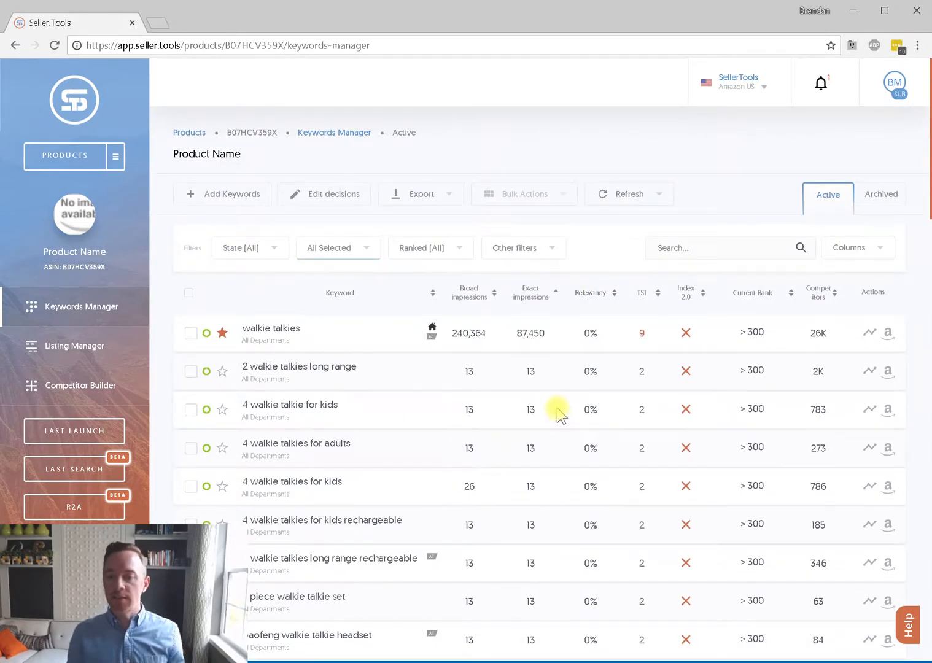
pyautogui.scroll(-2, 555, 418)
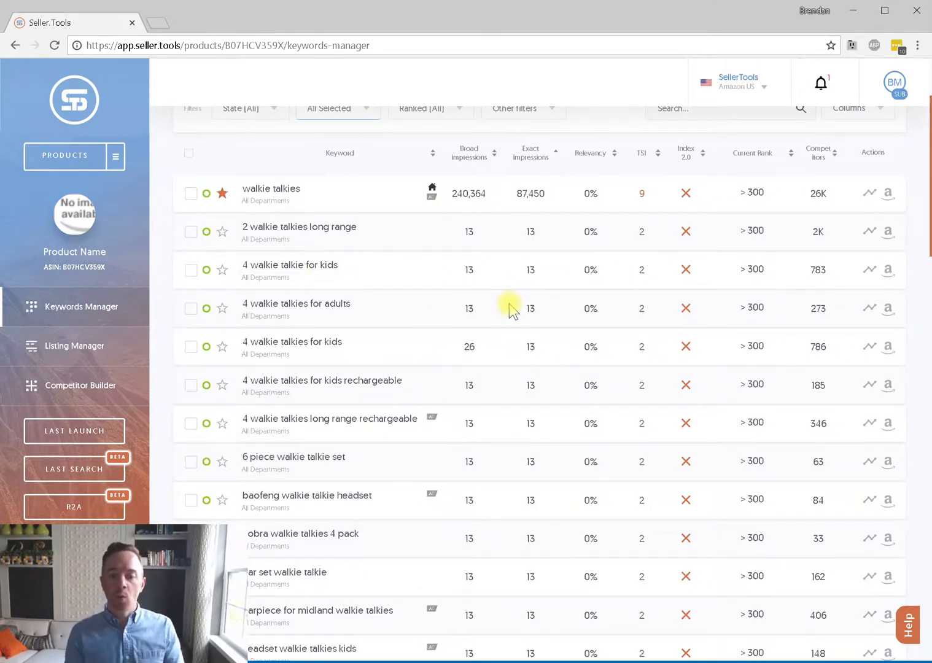
pyautogui.scroll(-2, 505, 301)
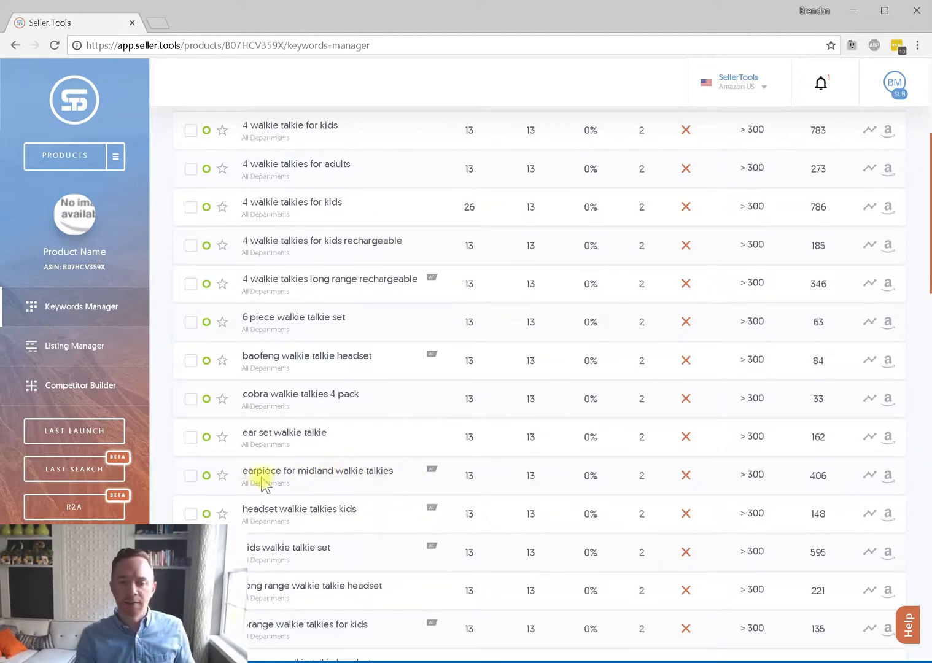
# Step: Archive the keyword "earpiece for midland walkie talkies", review the remaining keywords, and re-sort the list by exact impressions
pyautogui.click(207, 476)
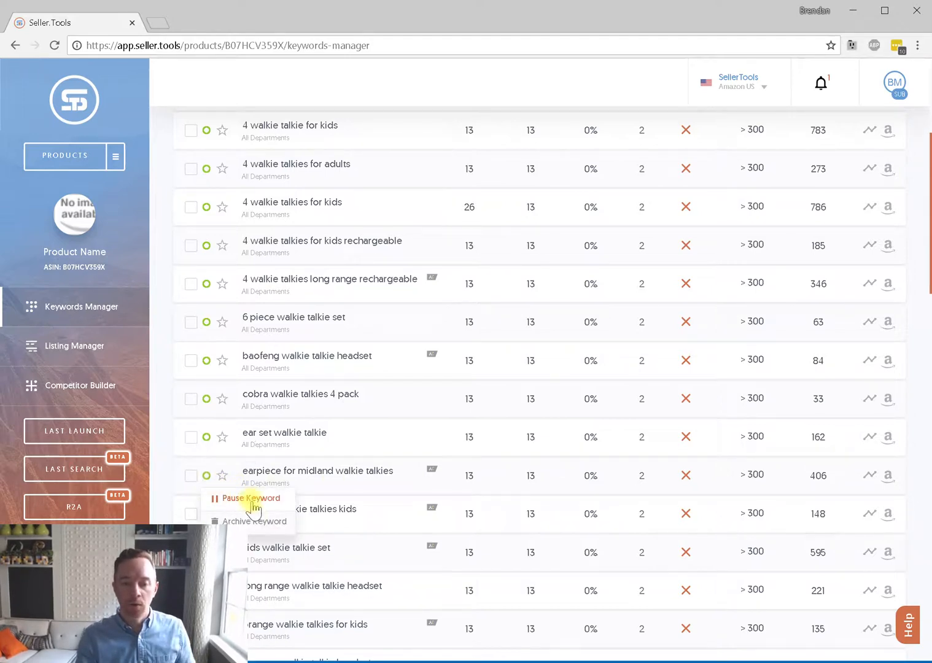
pyautogui.click(254, 521)
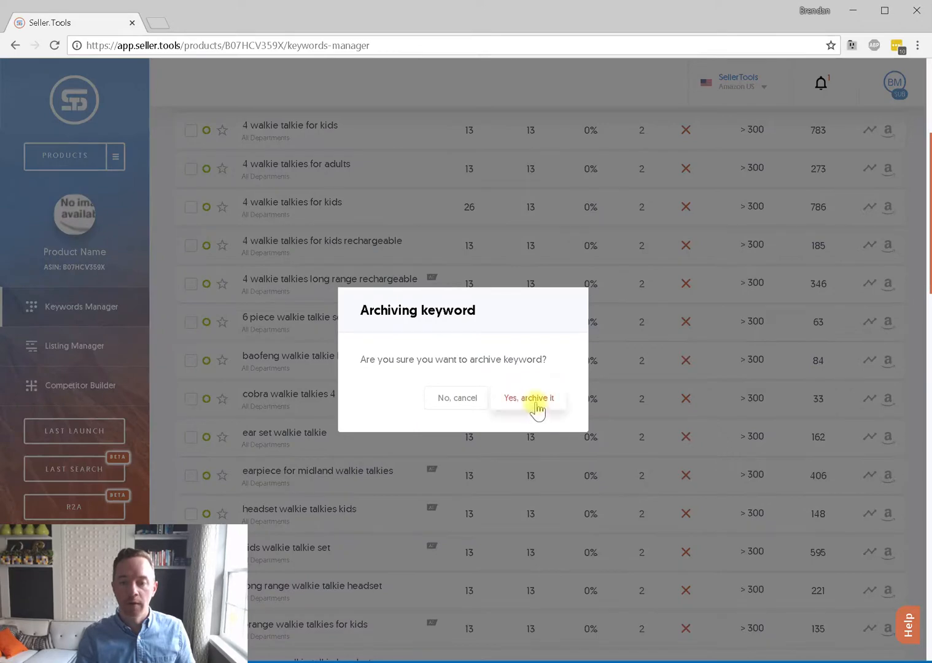
pyautogui.click(536, 405)
pyautogui.scroll(-2, 443, 531)
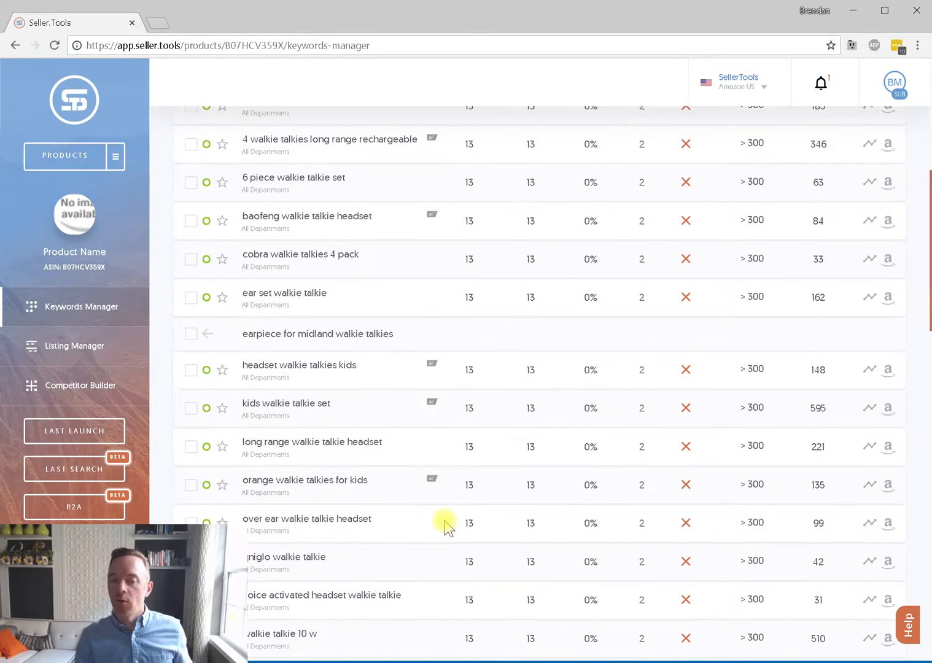
pyautogui.scroll(-2, 242, 367)
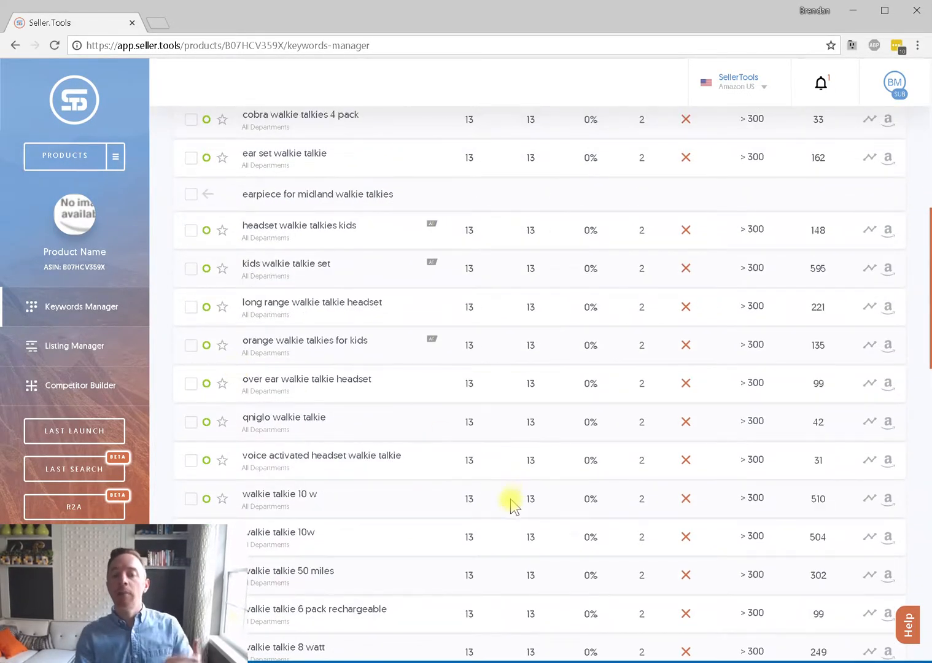
pyautogui.scroll(-2, 506, 508)
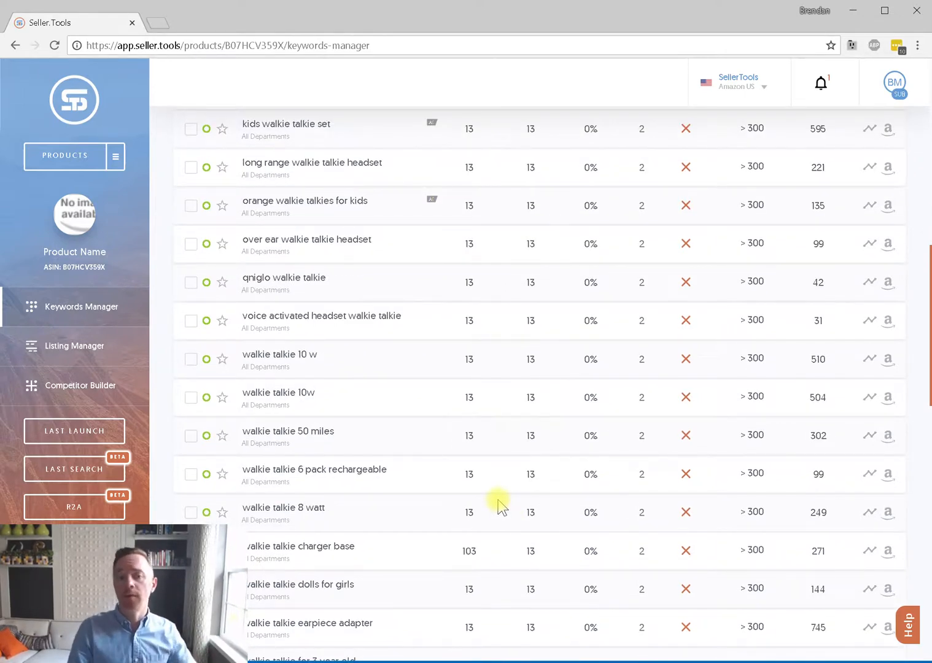
pyautogui.scroll(10, 499, 506)
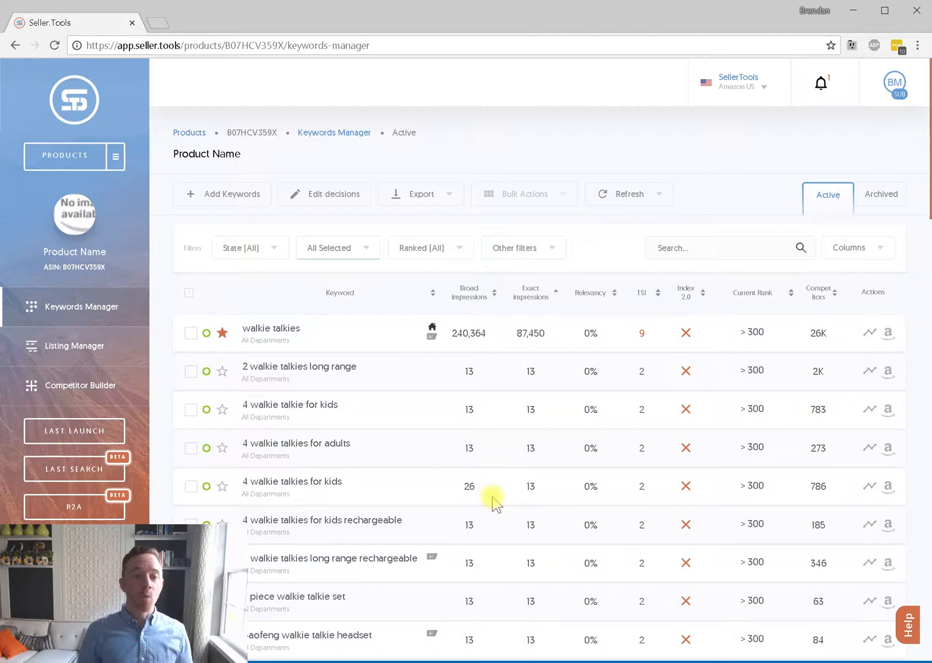
pyautogui.click(531, 293)
# Step: Open the Competitor Builder, sort the suggested products by BSR in ascending order, and look through the best-ranked ones
pyautogui.click(106, 391)
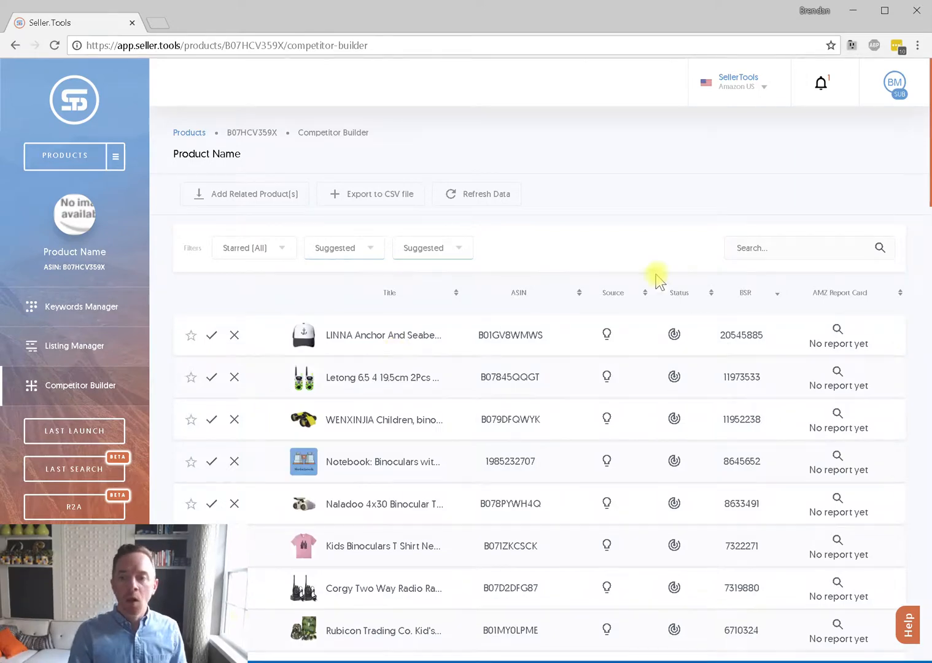
pyautogui.scroll(-20, 651, 281)
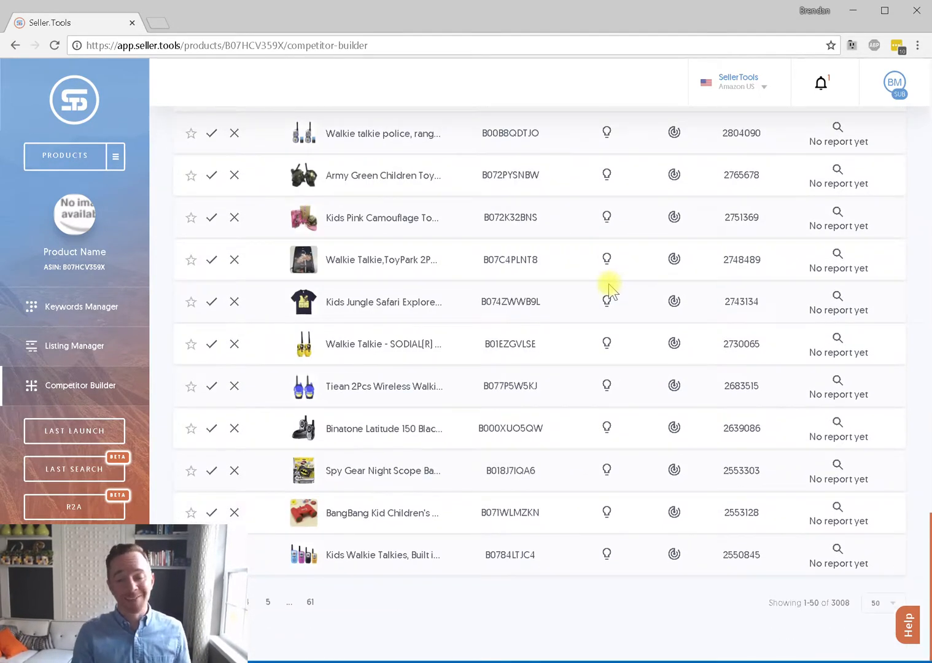
pyautogui.scroll(20, 611, 287)
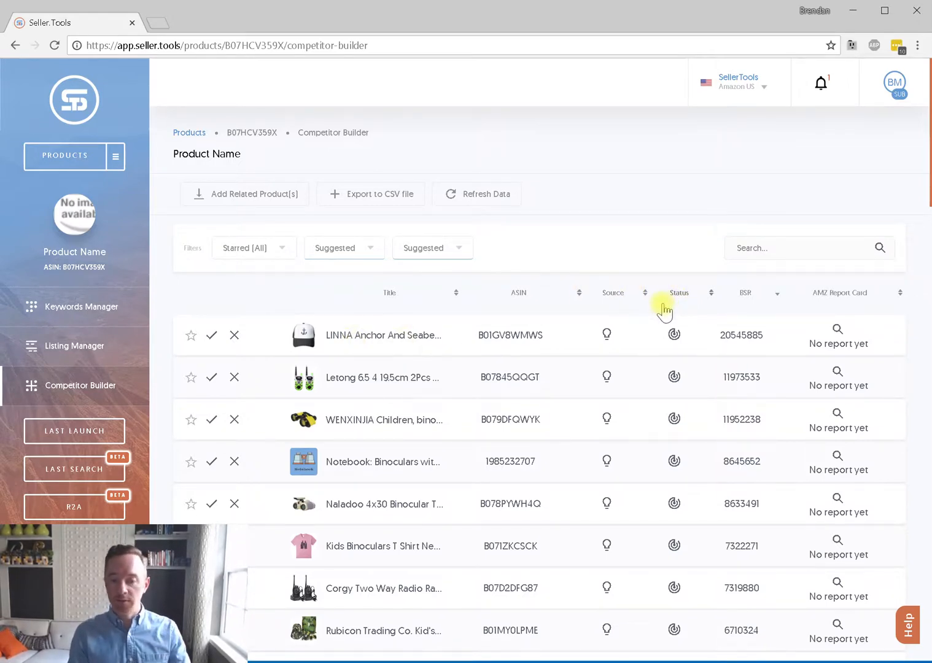
pyautogui.click(753, 299)
pyautogui.click(758, 300)
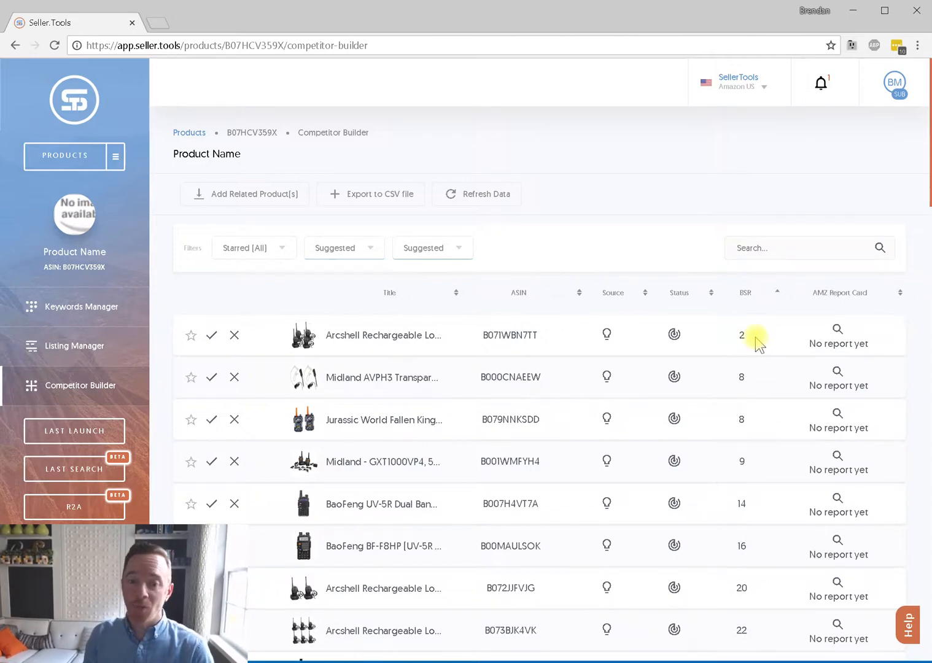
pyautogui.scroll(-8, 750, 338)
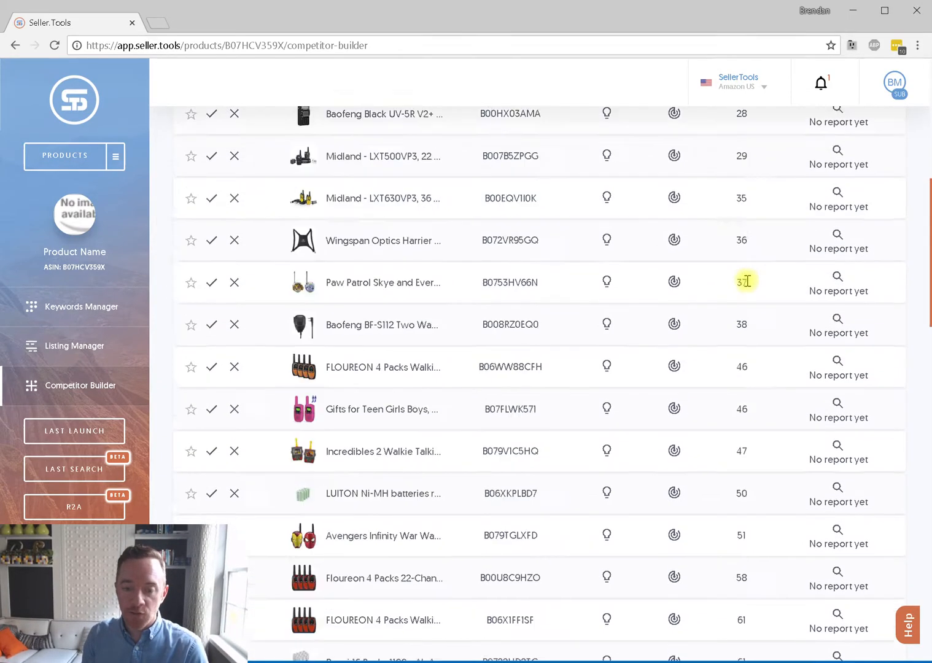
pyautogui.scroll(8, 745, 280)
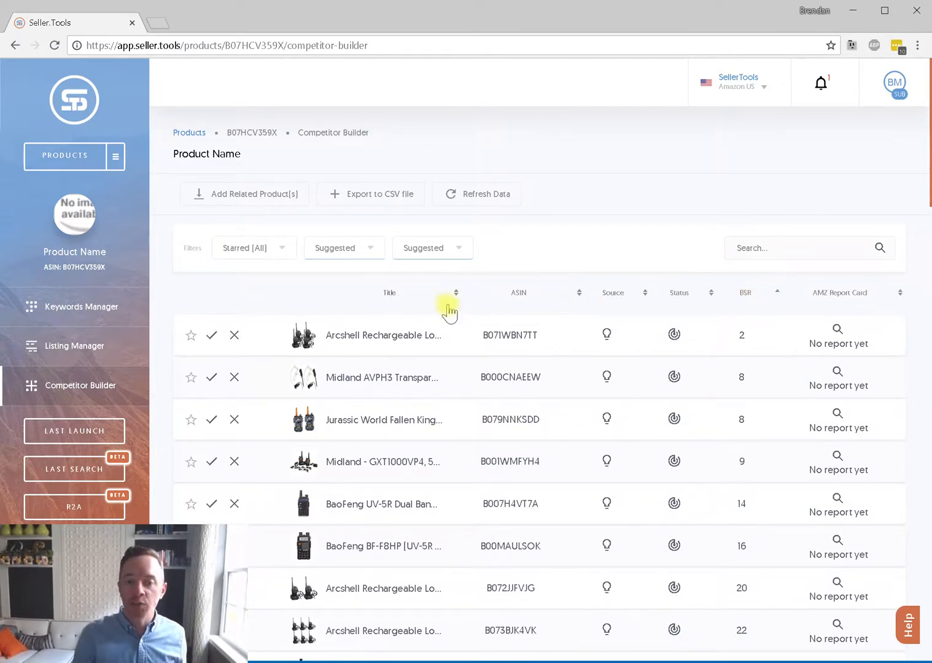
# Step: Accept the first ten suggested products one by one, from the Arcshell with BSR 2 through the Midland LXT500VP3
pyautogui.scroll(-1, 211, 342)
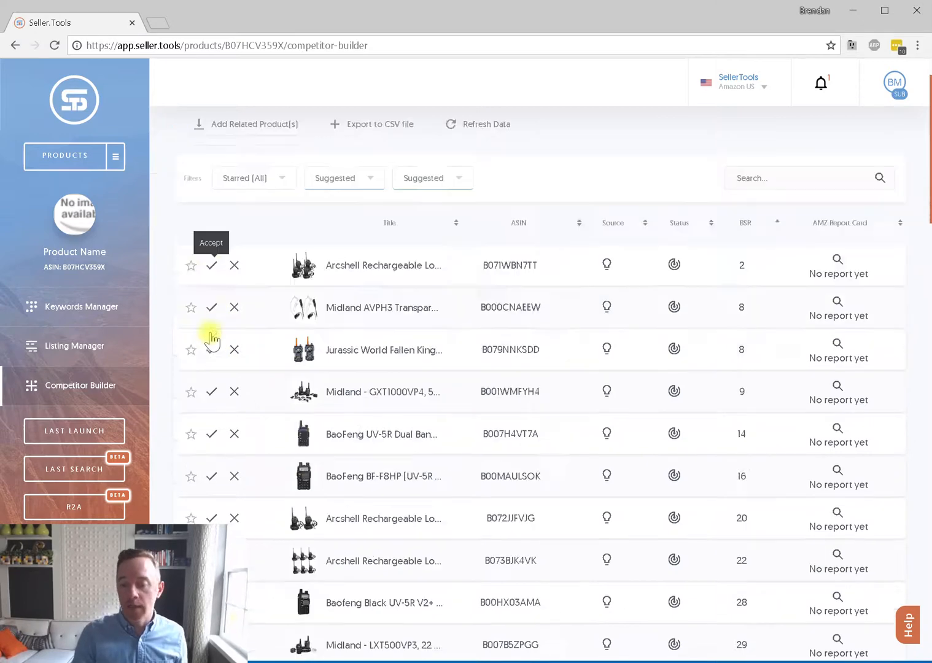
pyautogui.scroll(1, 210, 343)
pyautogui.click(209, 341)
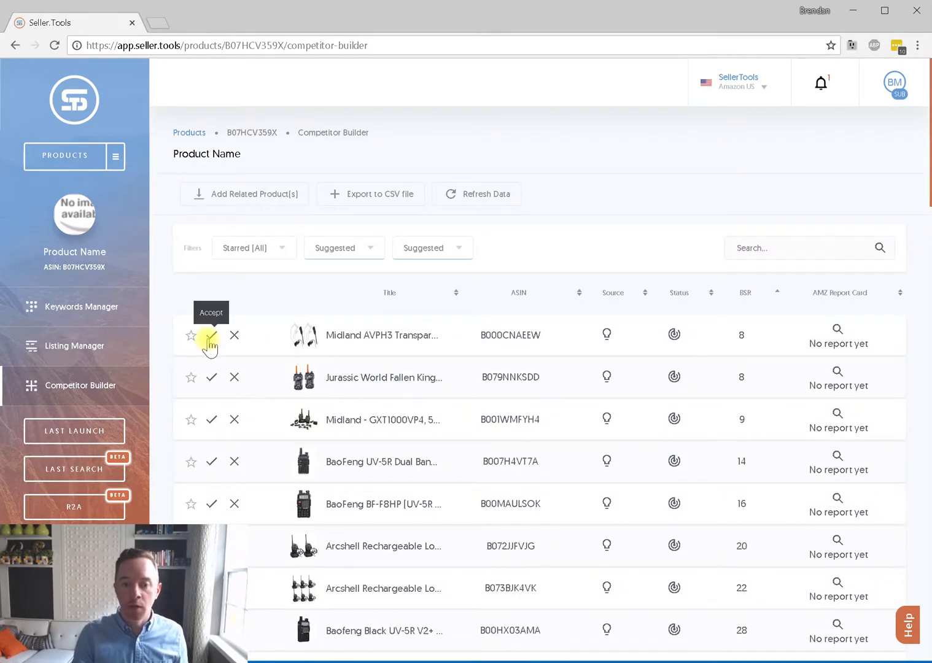
pyautogui.click(209, 341)
pyautogui.click(209, 341)
pyautogui.click(208, 341)
pyautogui.click(209, 341)
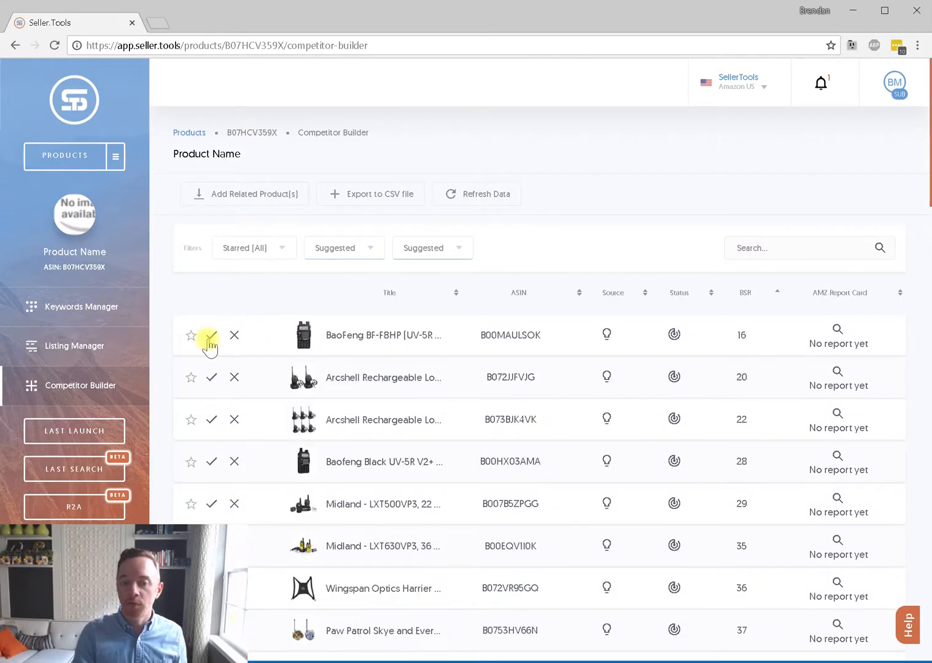
pyautogui.click(208, 342)
pyautogui.click(209, 341)
pyautogui.click(208, 341)
pyautogui.click(209, 341)
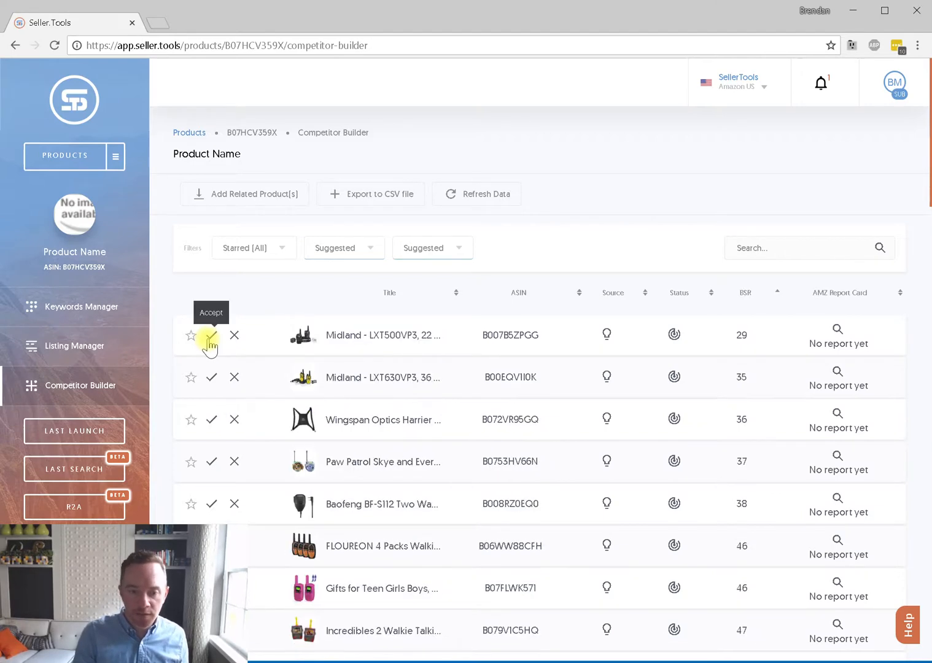
pyautogui.click(209, 341)
# Step: Reject the Wingspan Optics Harrier product and accept the Midland LXT630VP3 as a competitor
pyautogui.moveTo(314, 379)
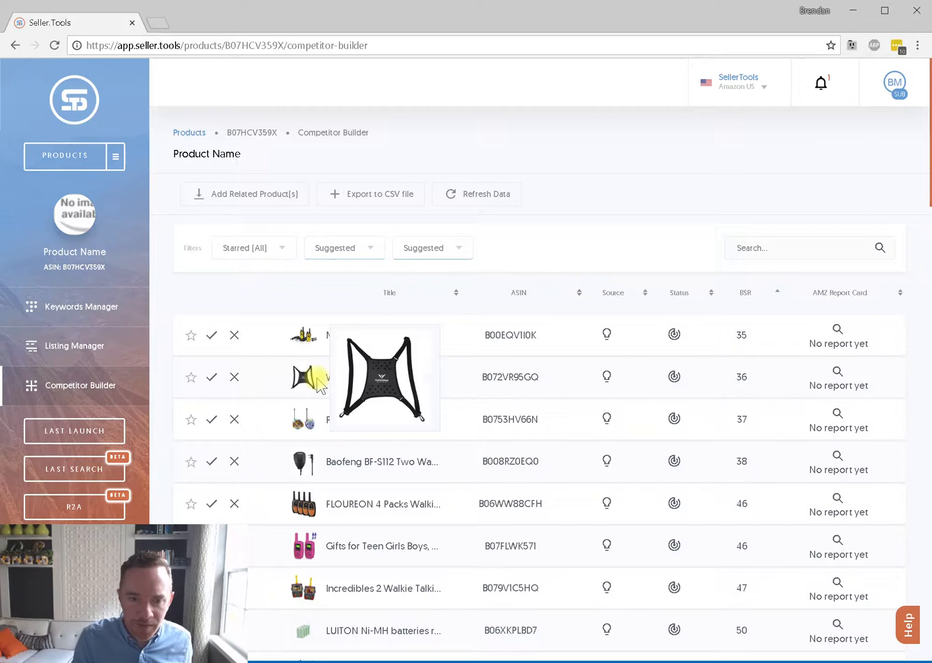
pyautogui.click(235, 377)
pyautogui.click(211, 334)
# Step: Reject the Baofeng BF-S112 microphone and accept the Paw Patrol, FLOUREON 4 Packs and Gifts for Teen Girls products with BSR 37 to 46
pyautogui.moveTo(300, 370)
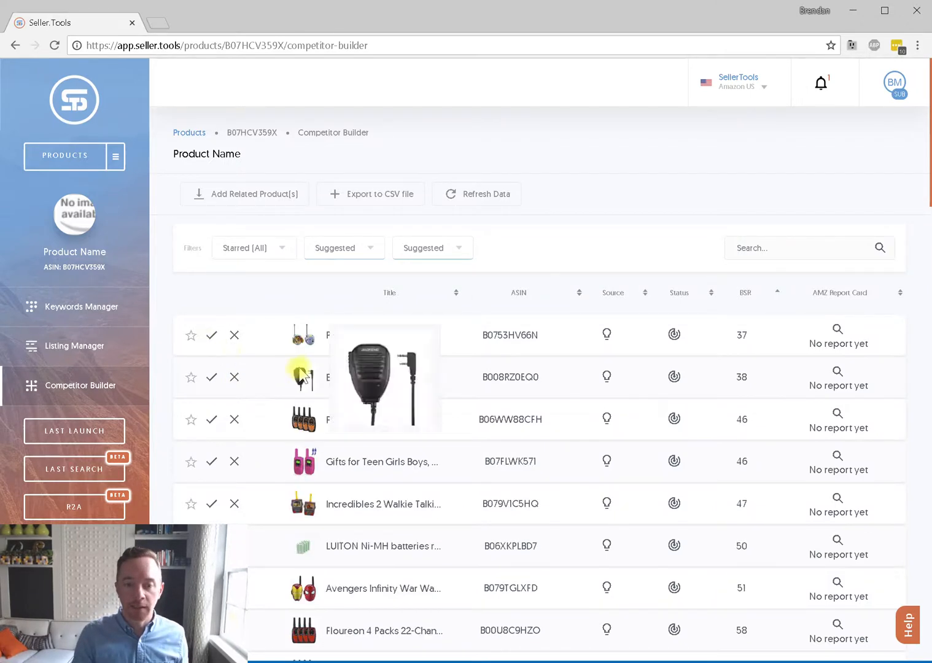
pyautogui.moveTo(299, 349)
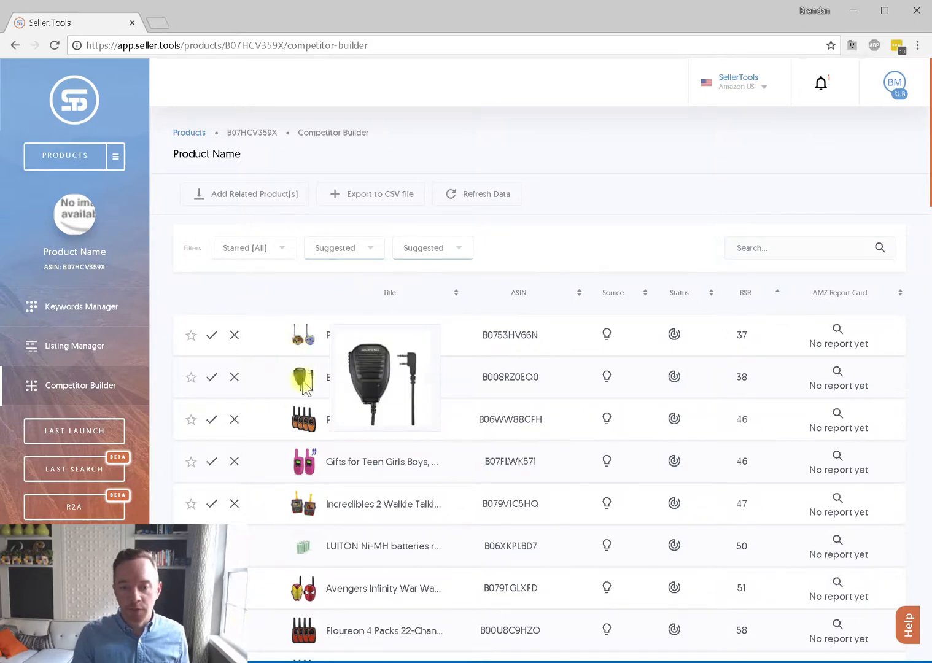
pyautogui.click(234, 377)
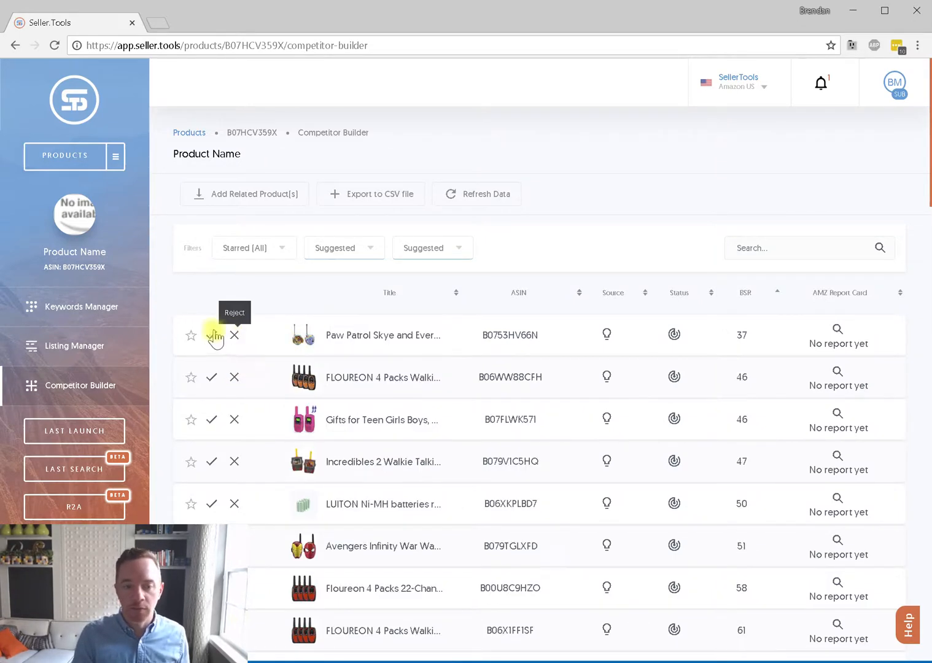
pyautogui.click(206, 336)
pyautogui.click(206, 336)
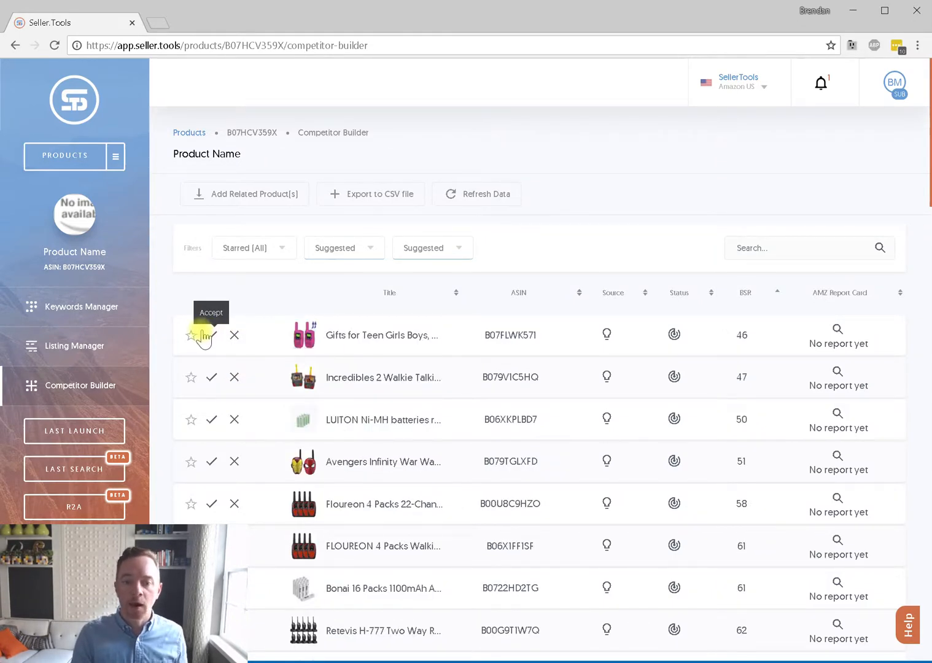
pyautogui.click(206, 335)
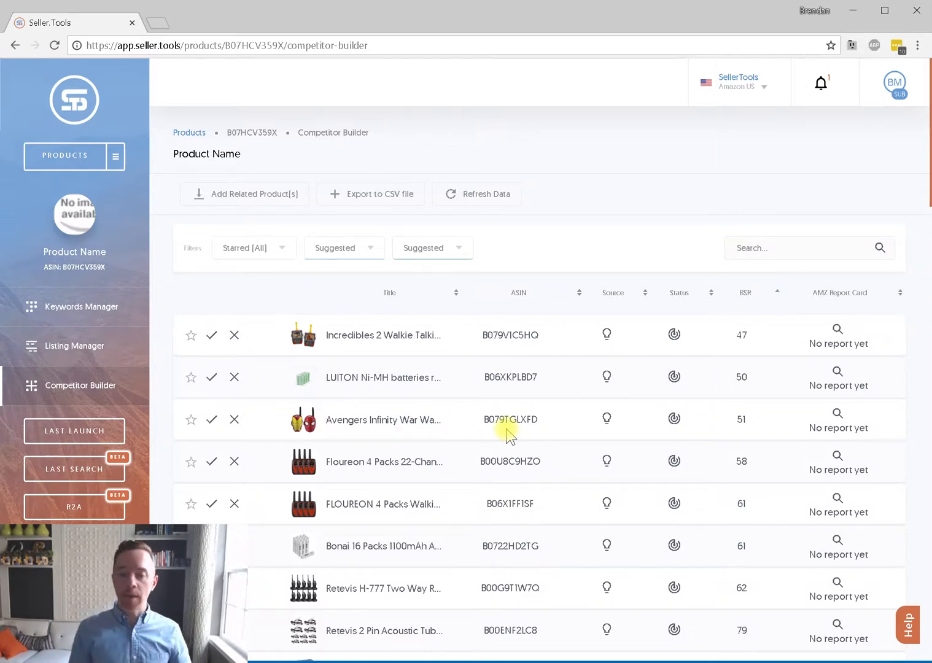
# Step: Look over the remaining suggested products and sort them by BSR in descending order
pyautogui.scroll(-7, 534, 314)
pyautogui.scroll(7, 645, 331)
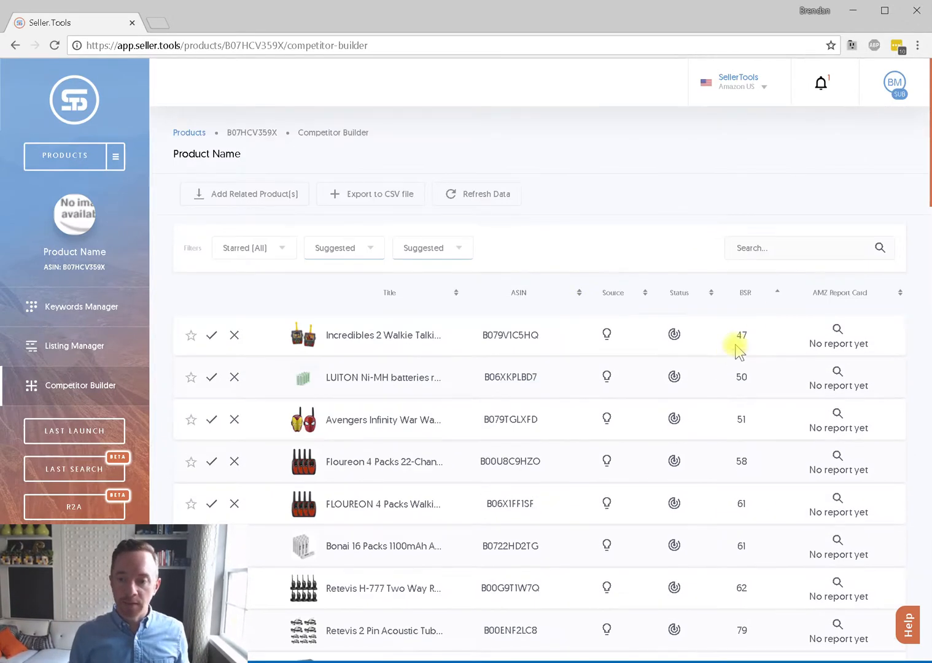
pyautogui.click(781, 249)
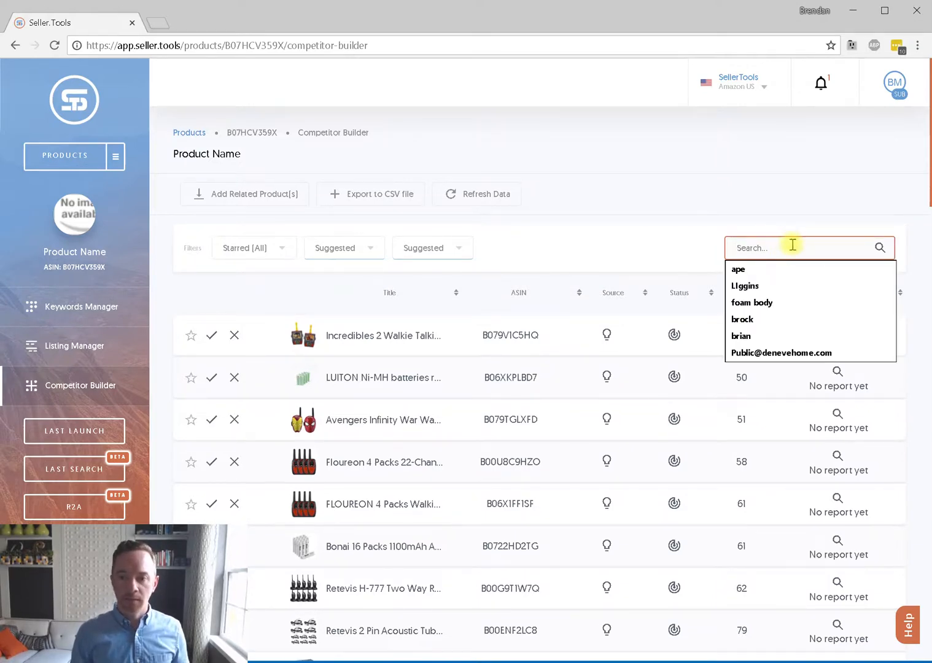
pyautogui.click(717, 245)
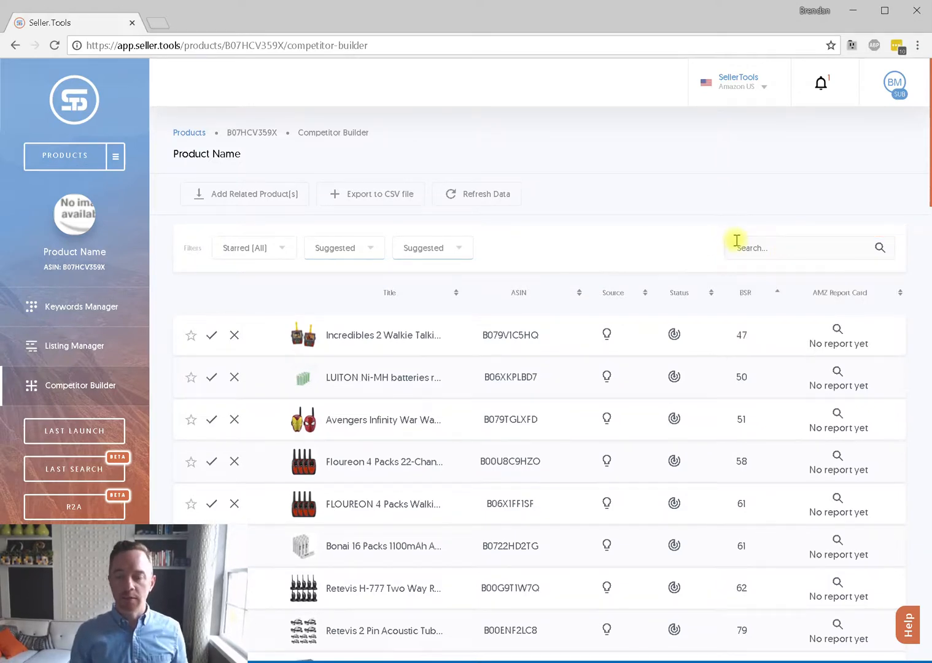
pyautogui.click(771, 297)
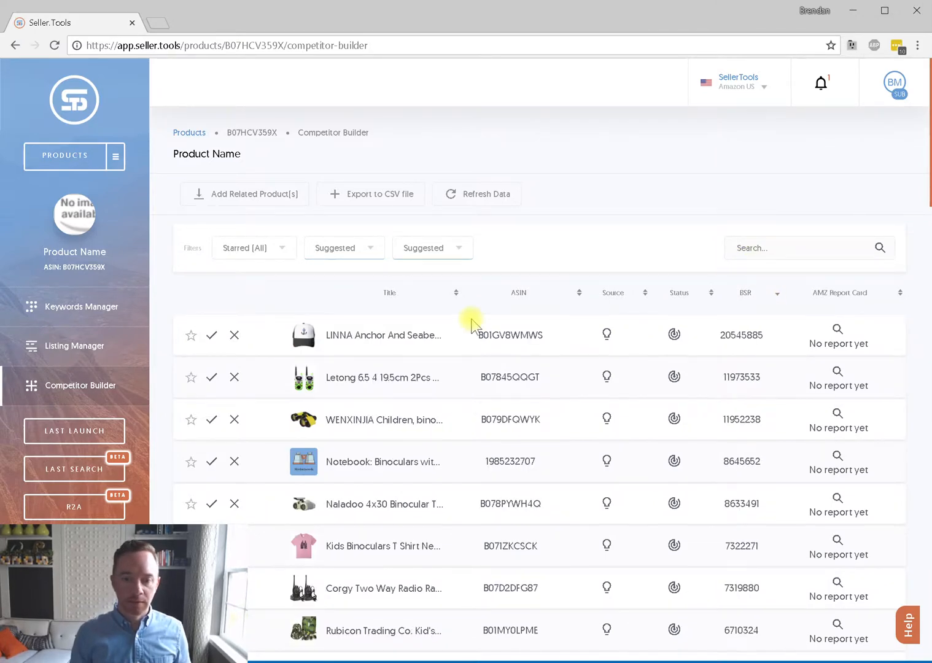
# Step: Search the suggested products for "hat" and look through the matching products
pyautogui.click(761, 246)
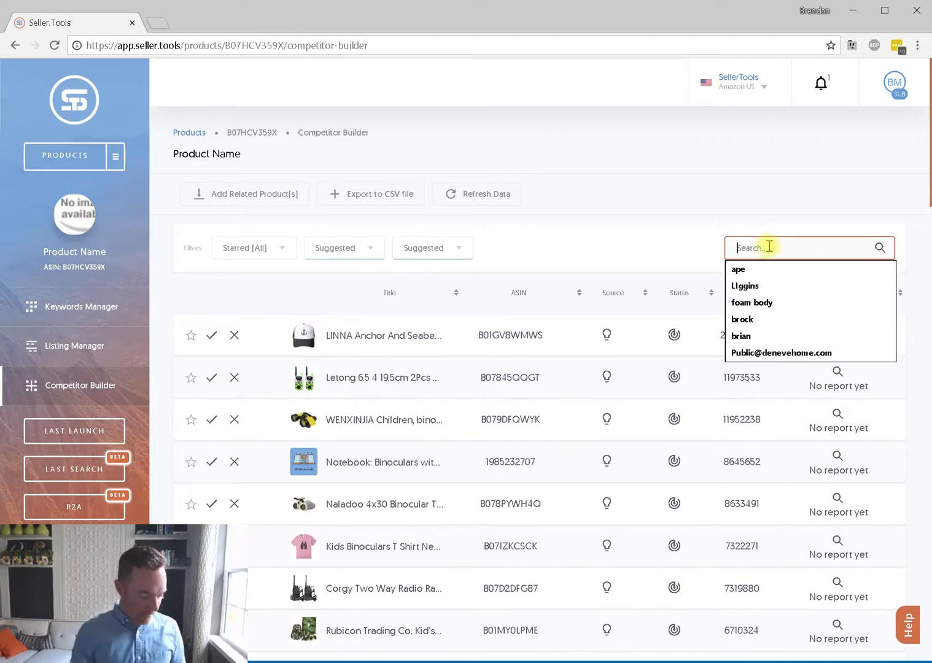
pyautogui.write('hat')
pyautogui.click(661, 247)
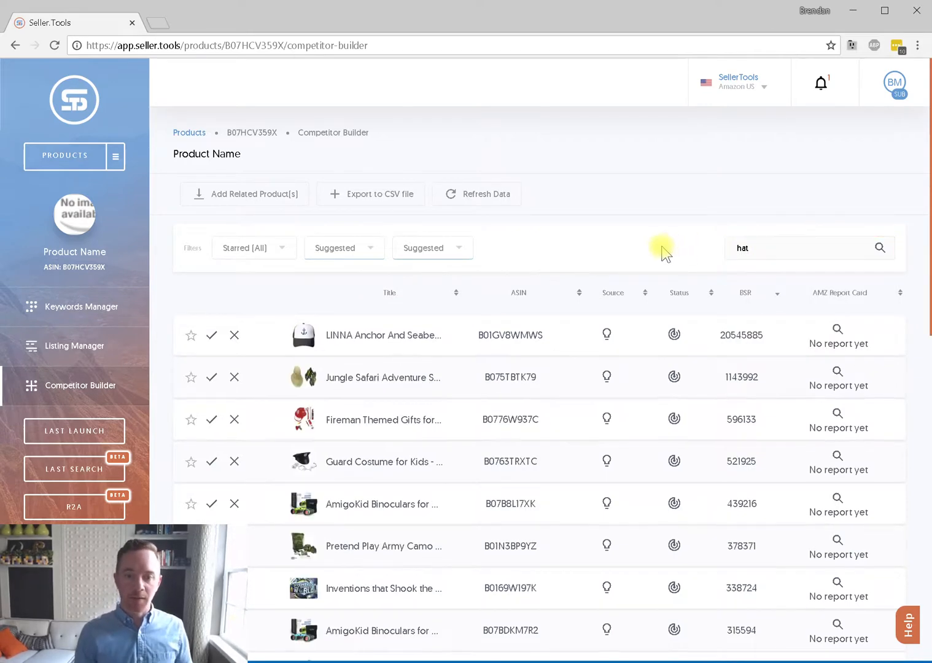
pyautogui.scroll(-11, 656, 252)
pyautogui.scroll(10, 491, 252)
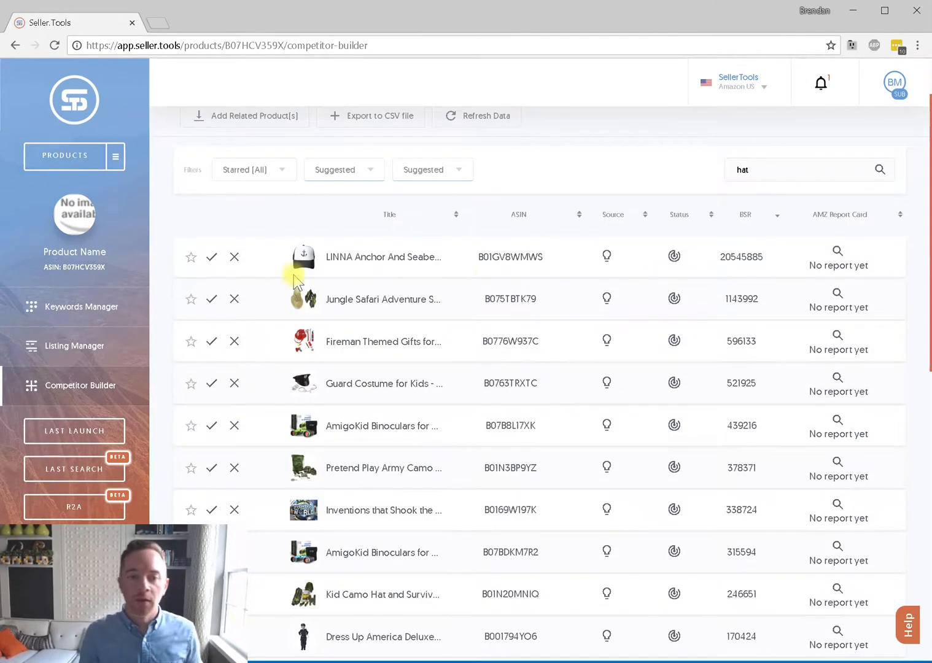
# Step: Reject the "hat" matches one after another, from the LINNA Anchor cap through the Dress Up America product with BSR 23739
pyautogui.doubleClick(239, 256)
pyautogui.doubleClick(239, 256)
pyautogui.doubleClick(238, 256)
pyautogui.doubleClick(238, 256)
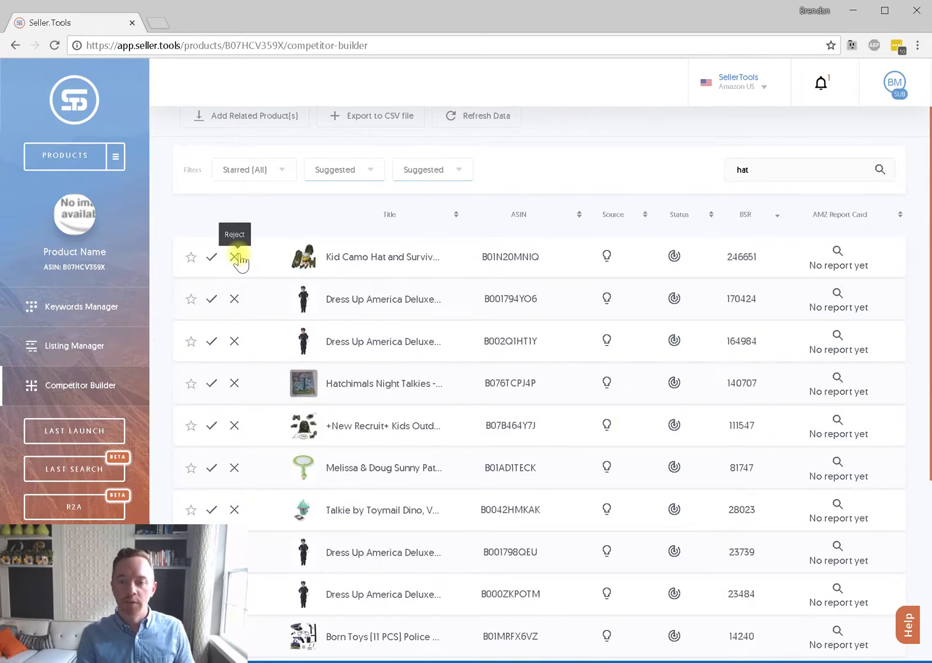
pyautogui.doubleClick(238, 256)
pyautogui.doubleClick(238, 257)
pyautogui.click(238, 256)
pyautogui.click(238, 257)
pyautogui.click(238, 256)
pyautogui.click(237, 258)
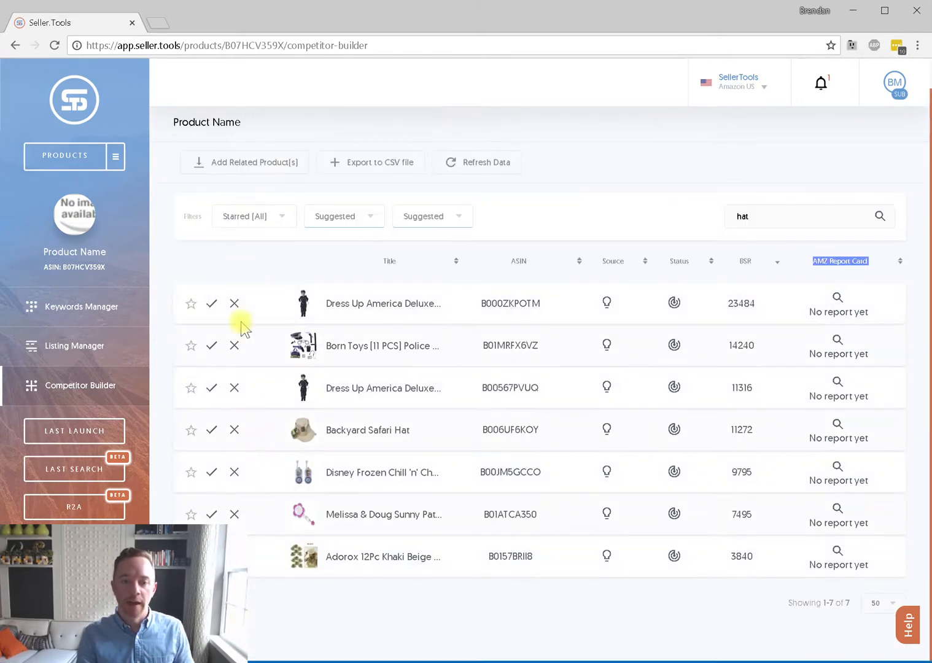
# Step: Reject the last seven "hat" matches, including the Backyard Safari Hat, Disney Frozen, Adorox, Born Toys and Dress Up America products
pyautogui.click(235, 437)
pyautogui.click(236, 461)
pyautogui.click(236, 463)
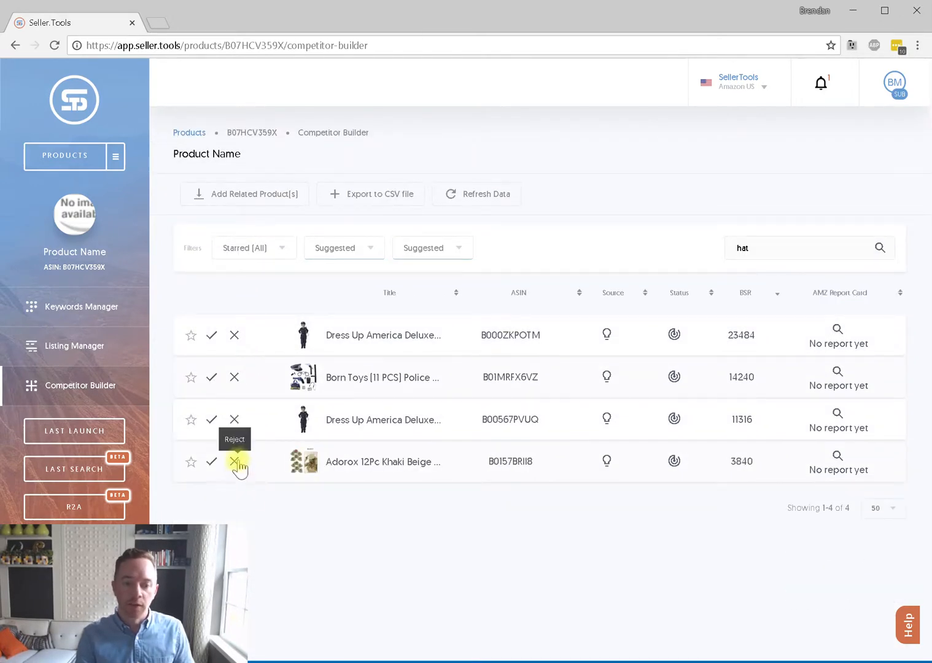
pyautogui.click(236, 463)
pyautogui.click(236, 419)
pyautogui.click(235, 377)
pyautogui.click(234, 336)
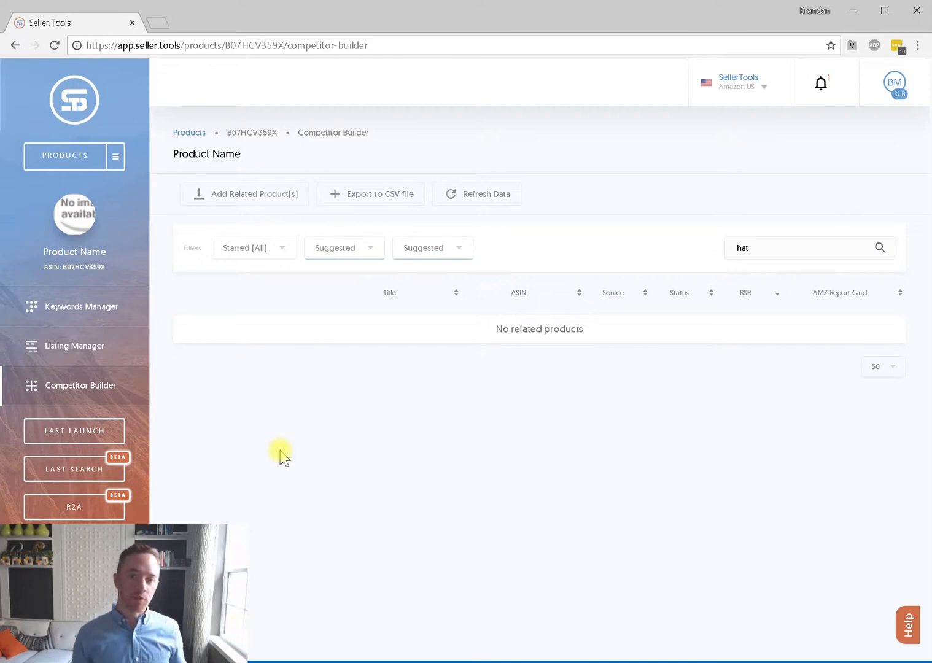
# Step: Set the status filter to Accepted and clear the "hat" search to list the accepted competitors
pyautogui.click(432, 253)
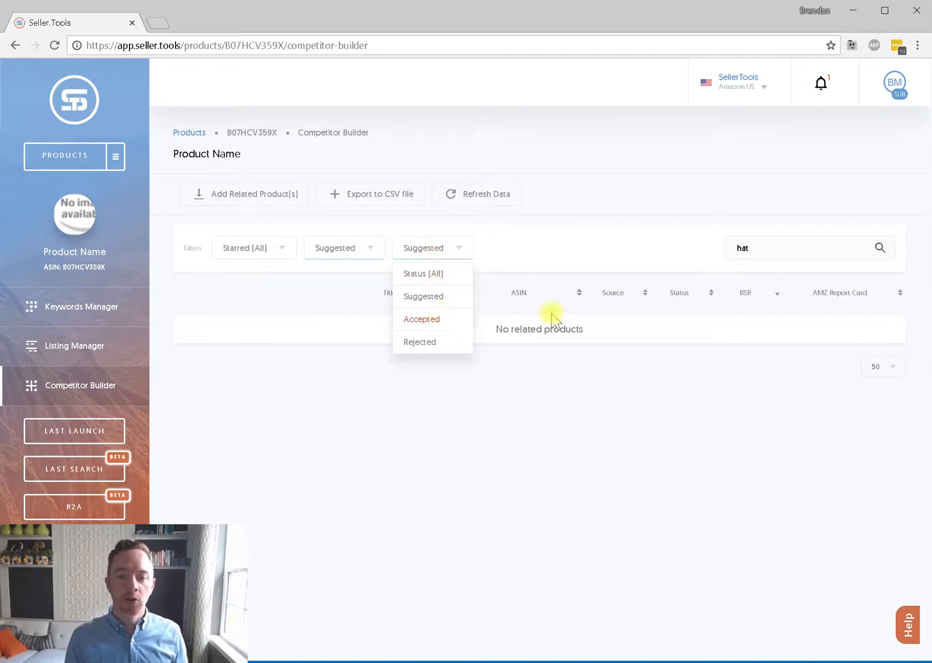
pyautogui.click(422, 319)
pyautogui.doubleClick(792, 246)
pyautogui.press('BackSpace')
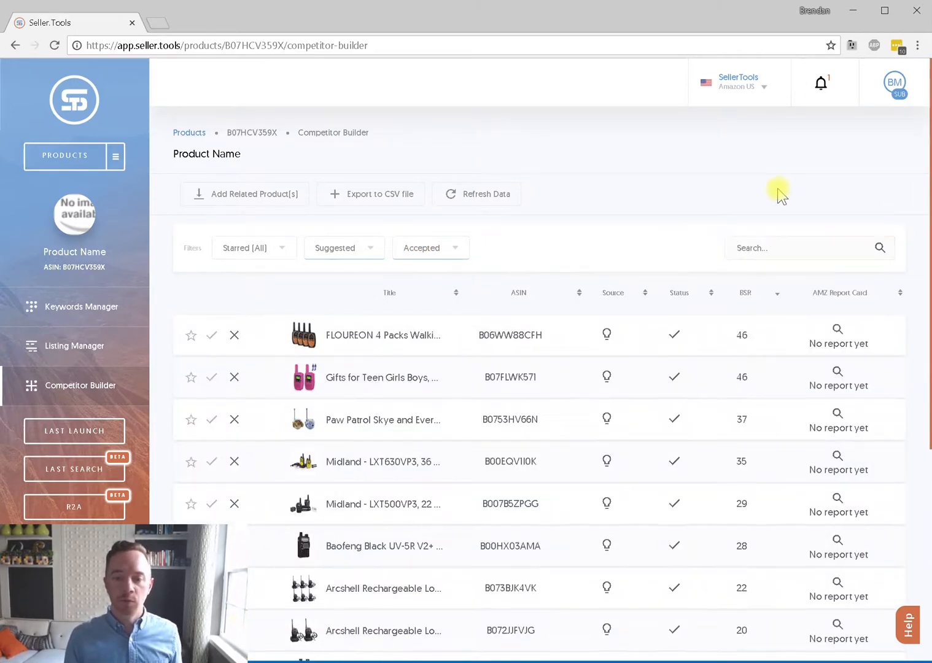
# Step: Remove the BSR sorting from the accepted competitors and look through the list
pyautogui.scroll(-5, 768, 203)
pyautogui.scroll(5, 725, 321)
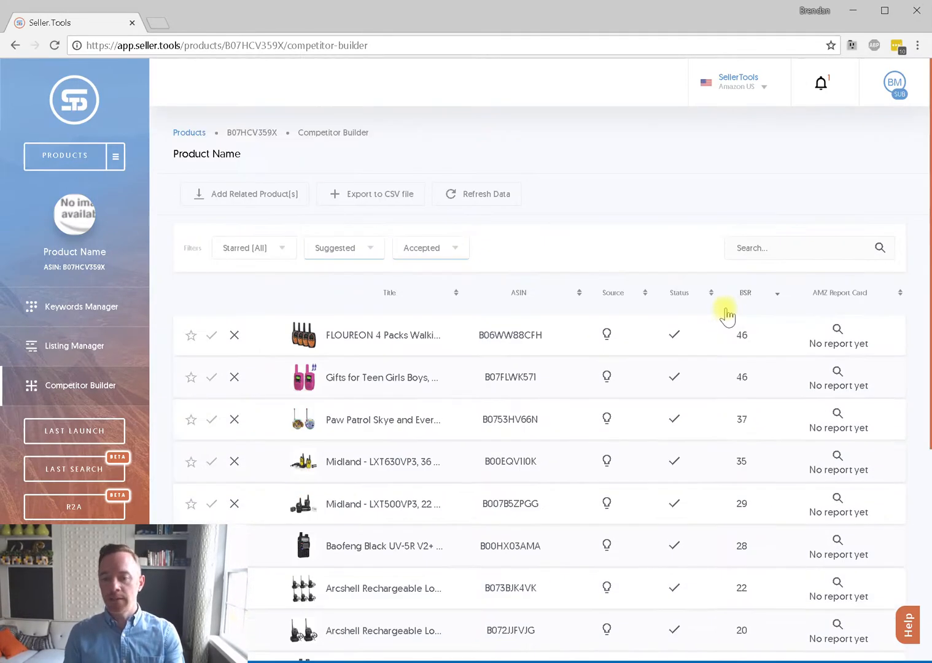
pyautogui.click(726, 310)
pyautogui.scroll(-5, 791, 307)
pyautogui.scroll(5, 801, 310)
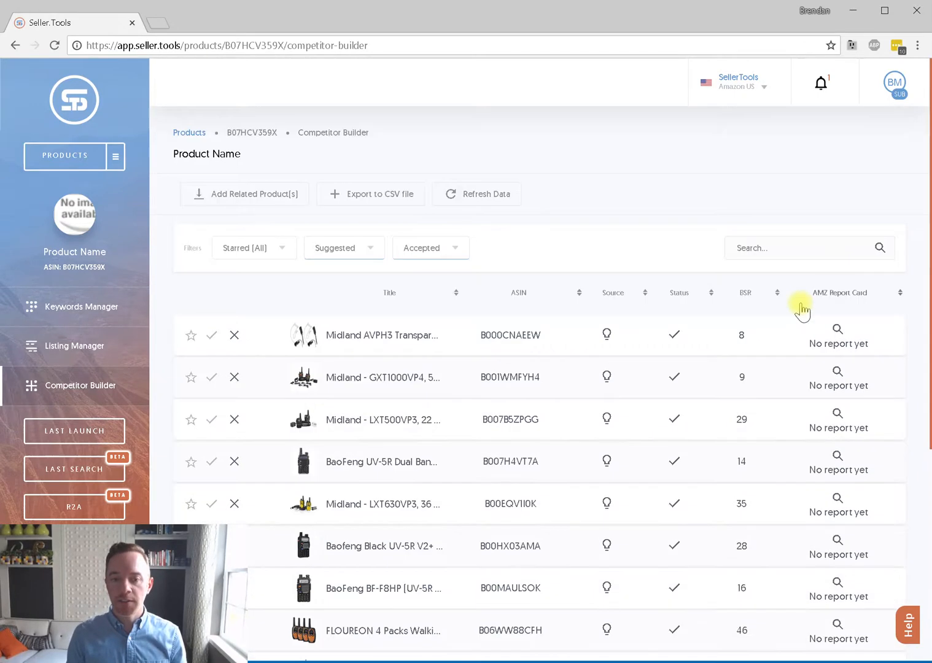
# Step: Set the status filter to Suggested and look through the products still waiting for a decision
pyautogui.click(458, 249)
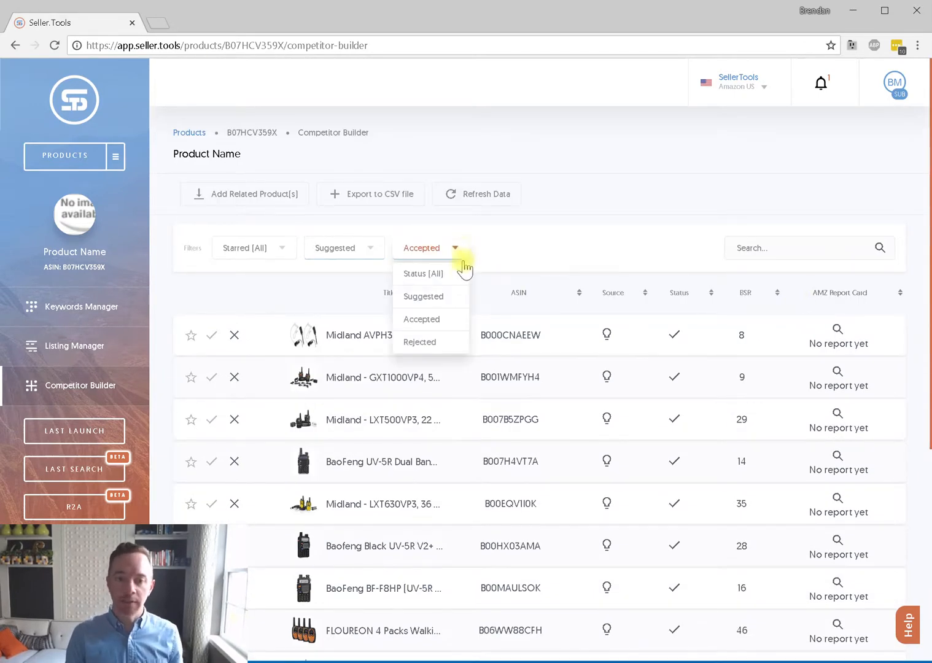
pyautogui.click(430, 296)
pyautogui.scroll(-20, 662, 227)
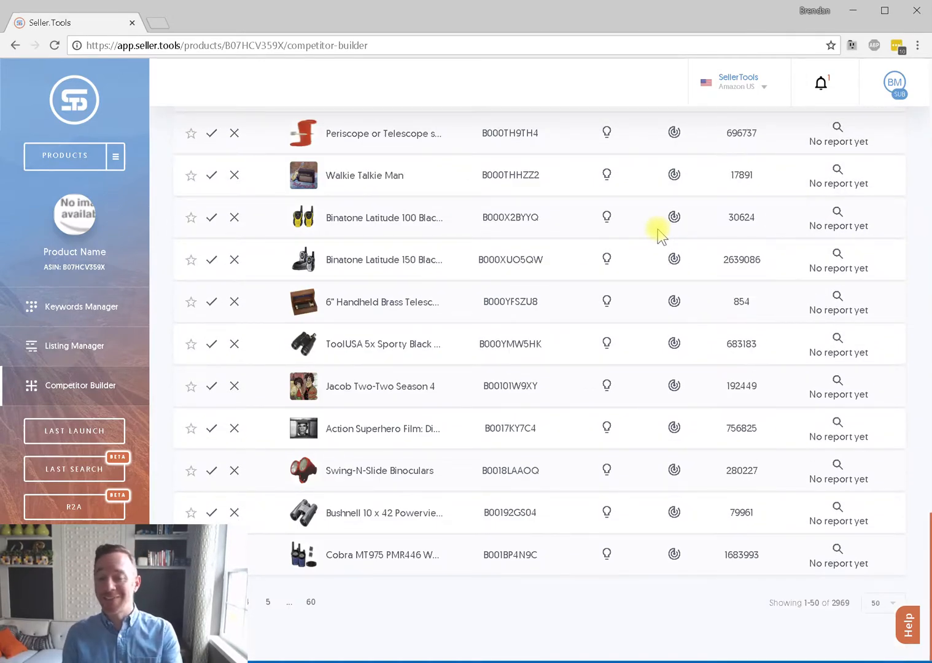
pyautogui.scroll(20, 657, 233)
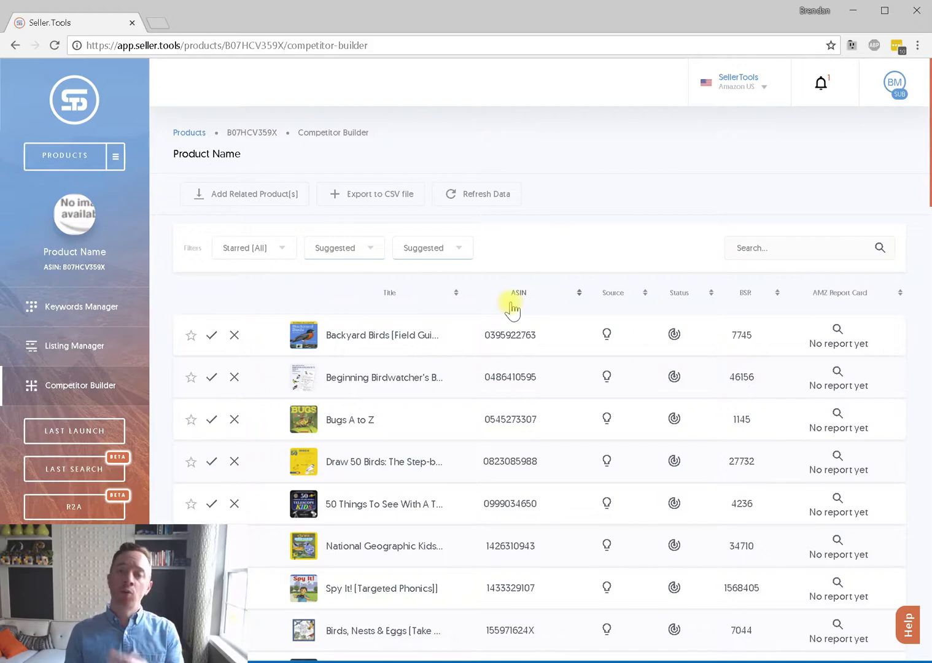
pyautogui.scroll(-20, 543, 274)
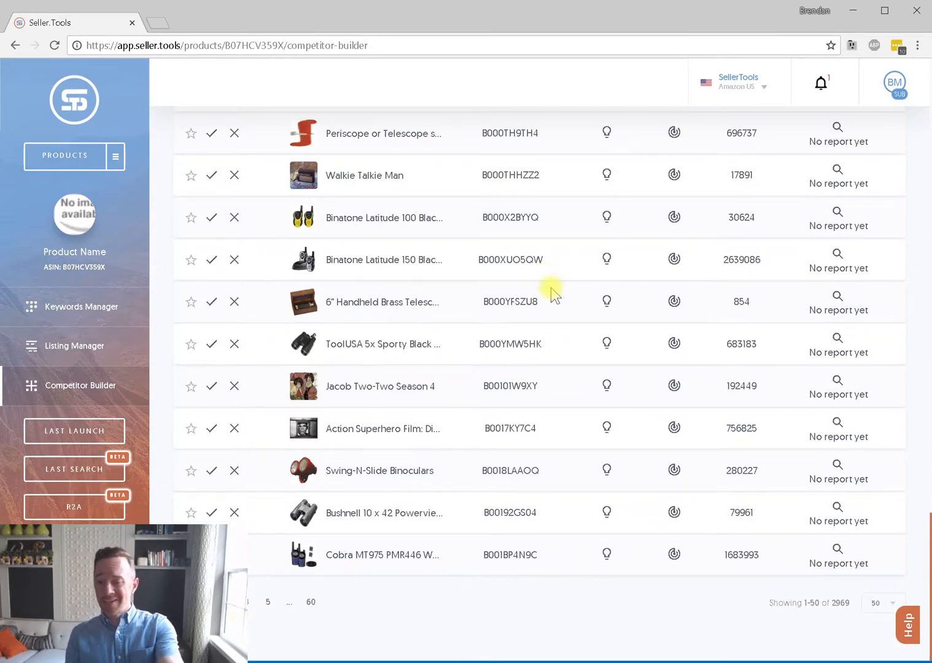
pyautogui.scroll(20, 551, 294)
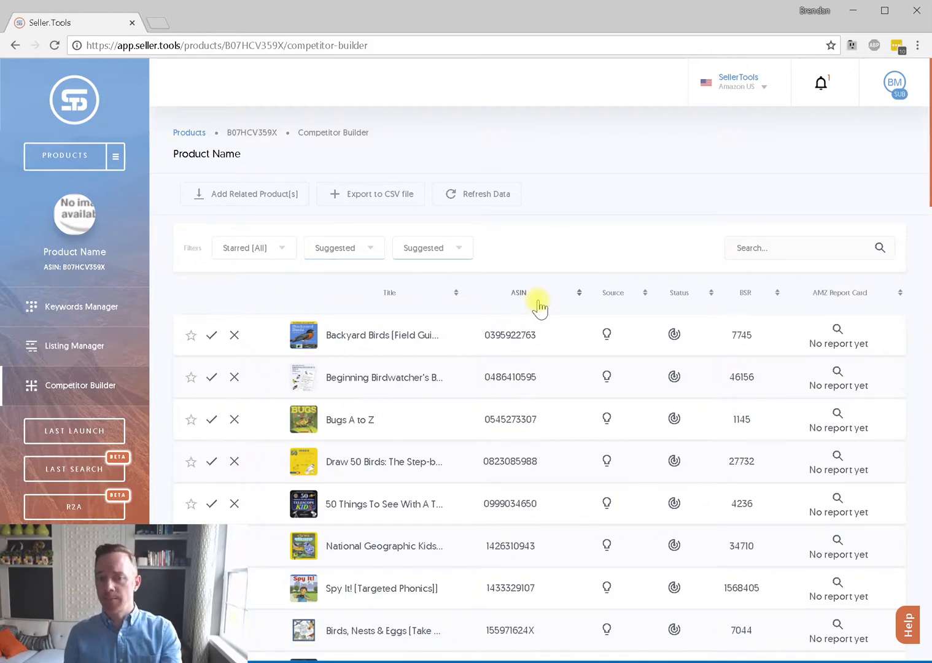
# Step: Set the status filter back to Accepted, then generate and open the AMZ report card for the Midland AVPH3 competitor
pyautogui.click(457, 255)
pyautogui.click(421, 318)
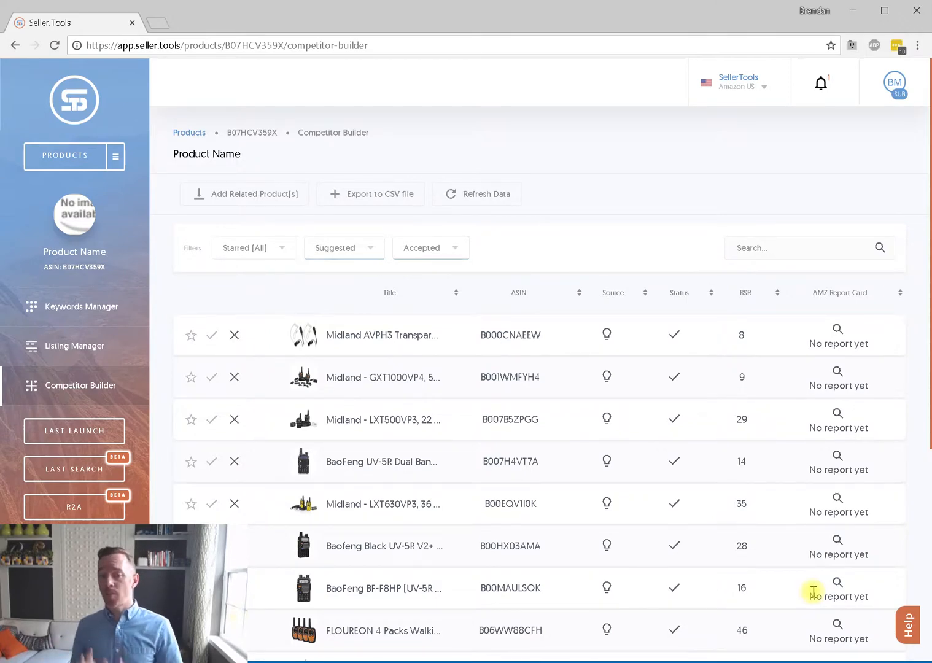
pyautogui.click(837, 332)
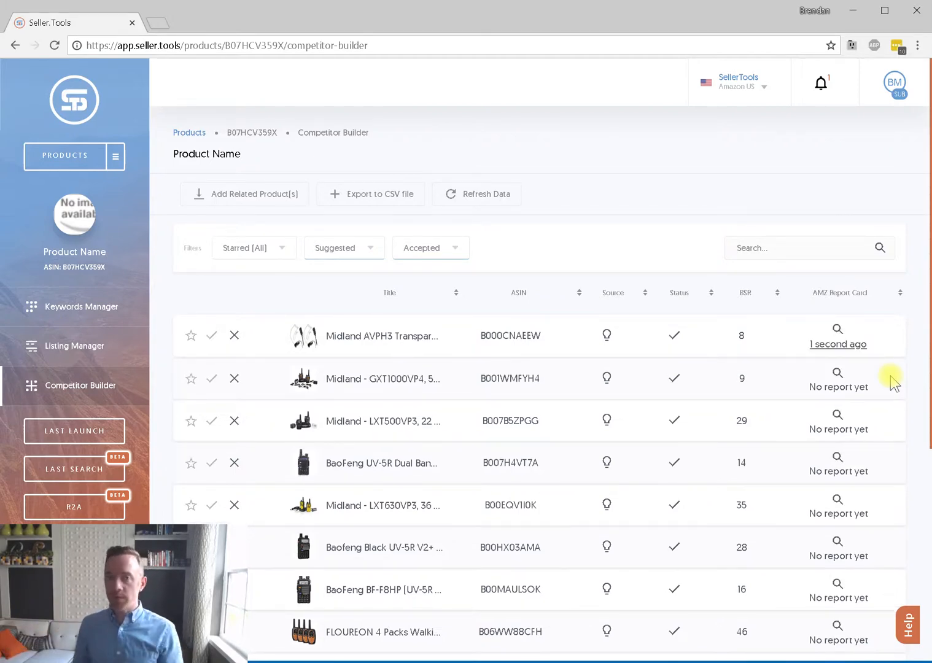
pyautogui.click(836, 345)
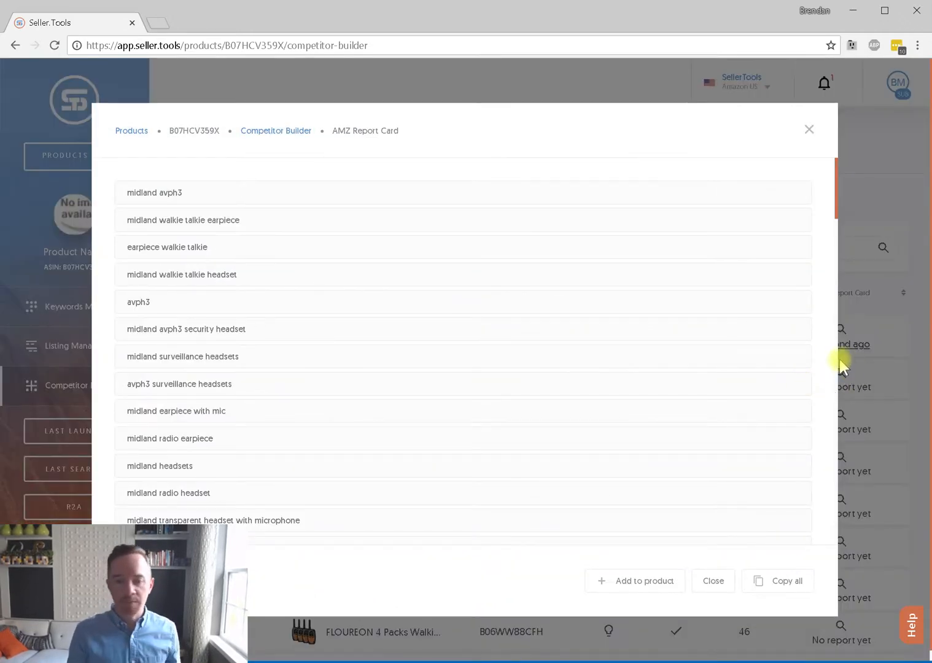
# Step: Look through the AMZ report card's keywords, then add them all to the product and proceed to the keyword relevancy filter
pyautogui.scroll(-10, 714, 338)
pyautogui.scroll(-15, 714, 338)
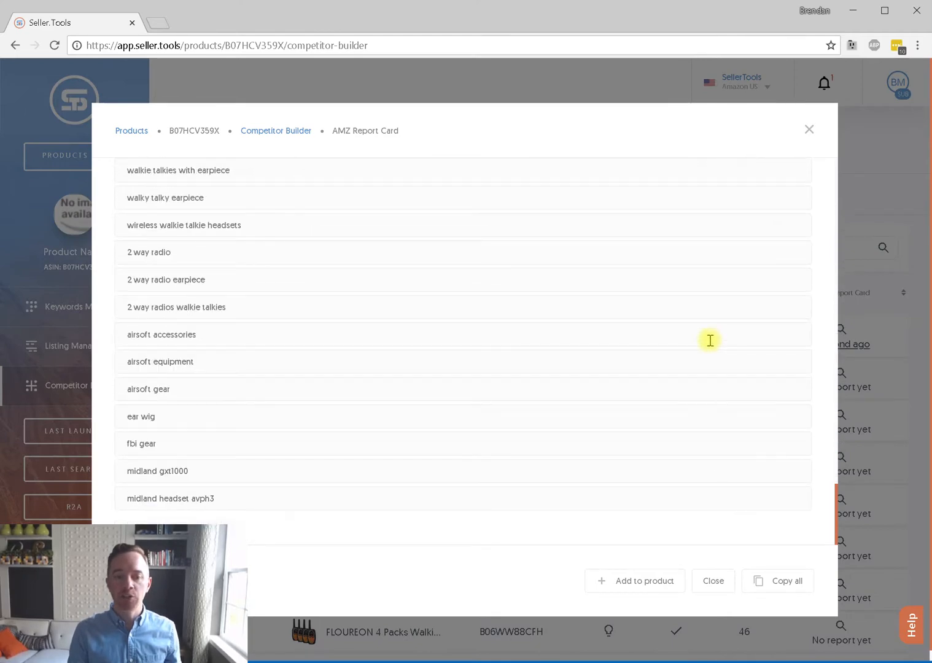
pyautogui.scroll(2, 707, 352)
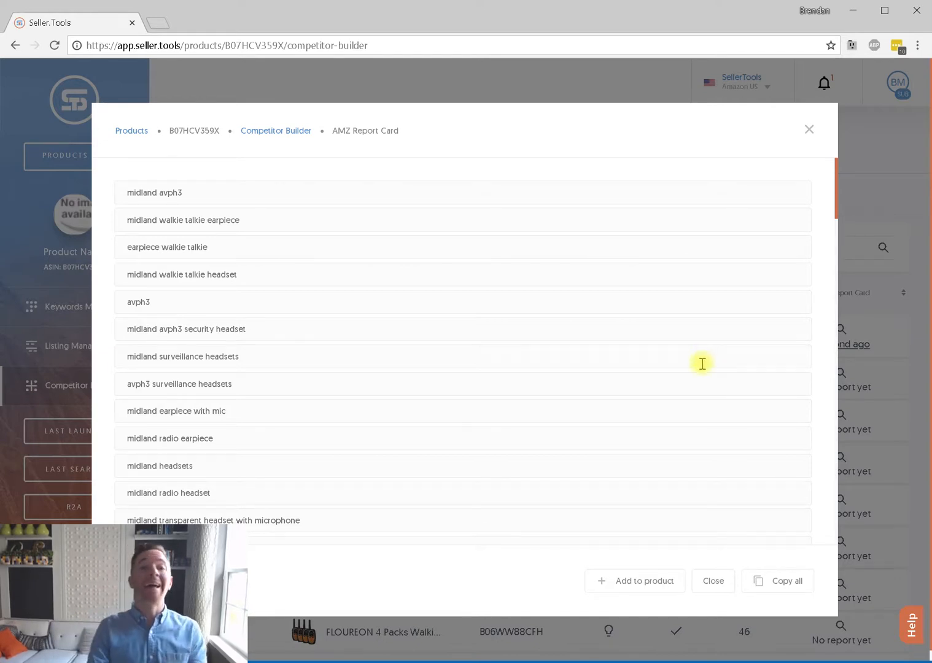
pyautogui.click(649, 585)
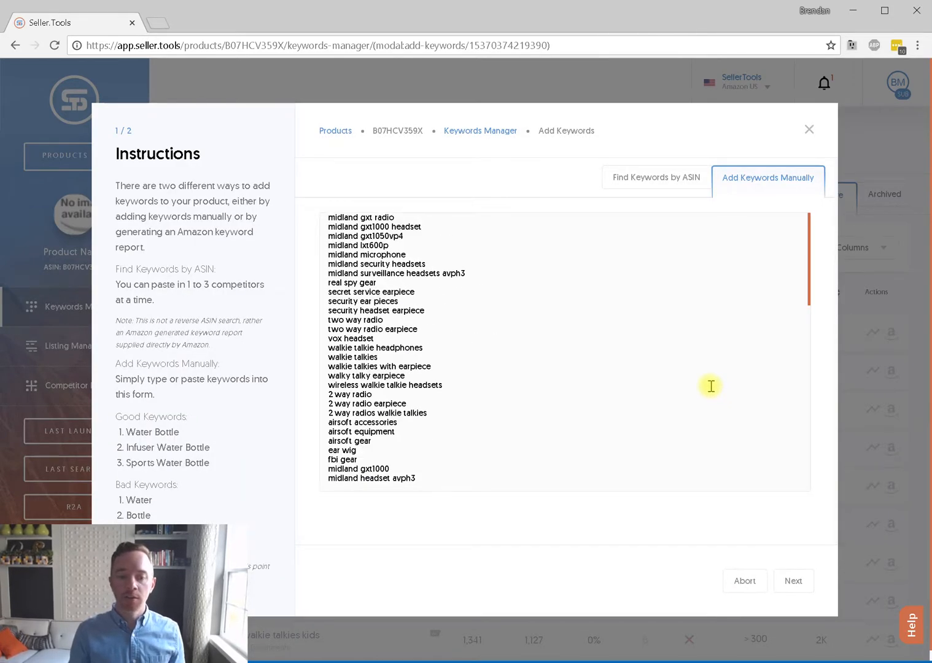
pyautogui.scroll(15, 711, 385)
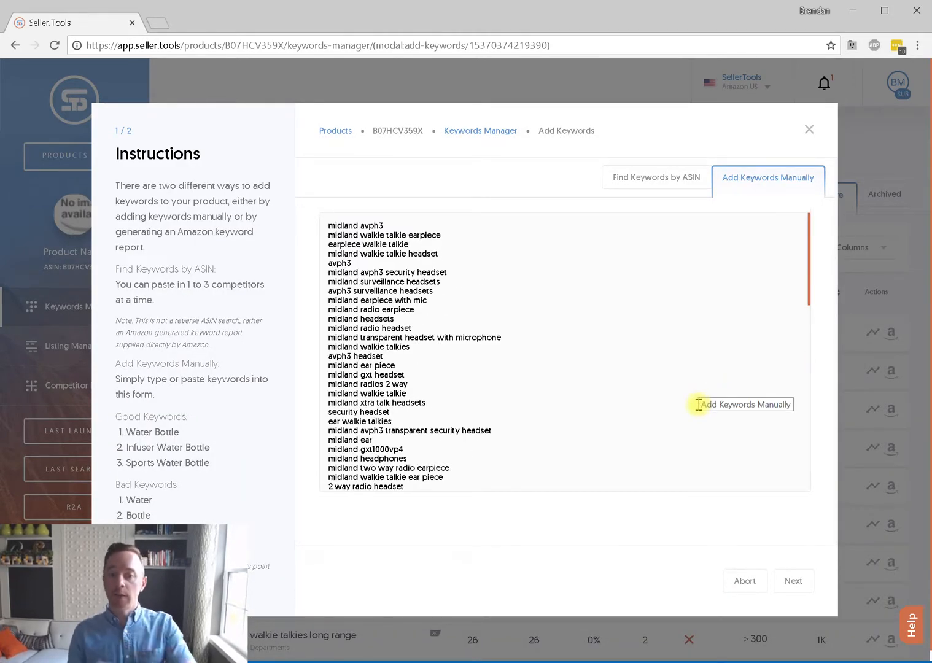
pyautogui.click(794, 581)
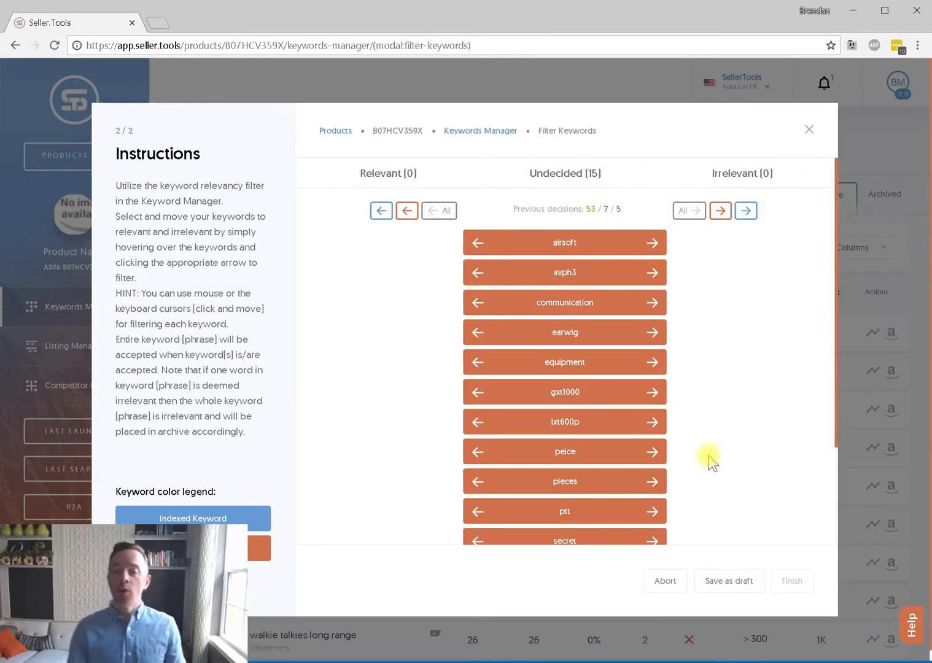
# Step: Mark the undecided words "walky" and "wig" as relevant and all the others as irrelevant, then finish the keyword filtering
pyautogui.moveTo(588, 204)
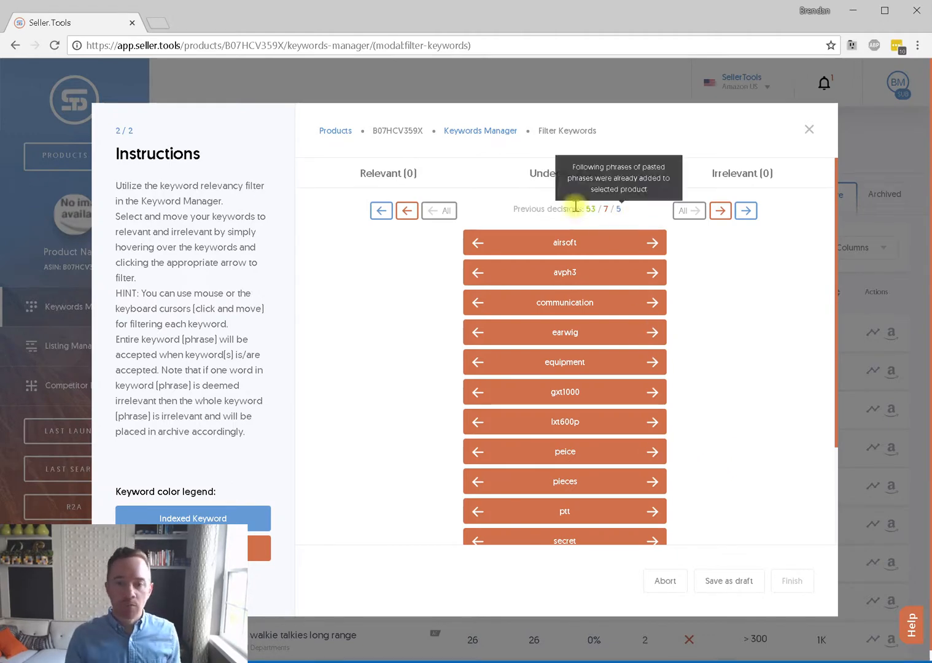
pyautogui.moveTo(596, 237)
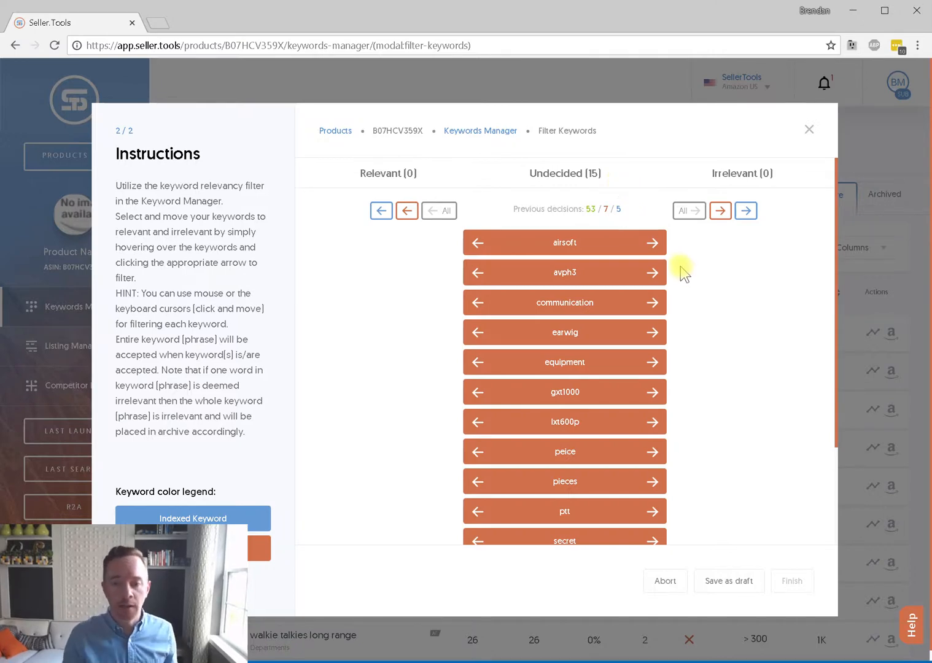
pyautogui.click(653, 243)
pyautogui.click(653, 243)
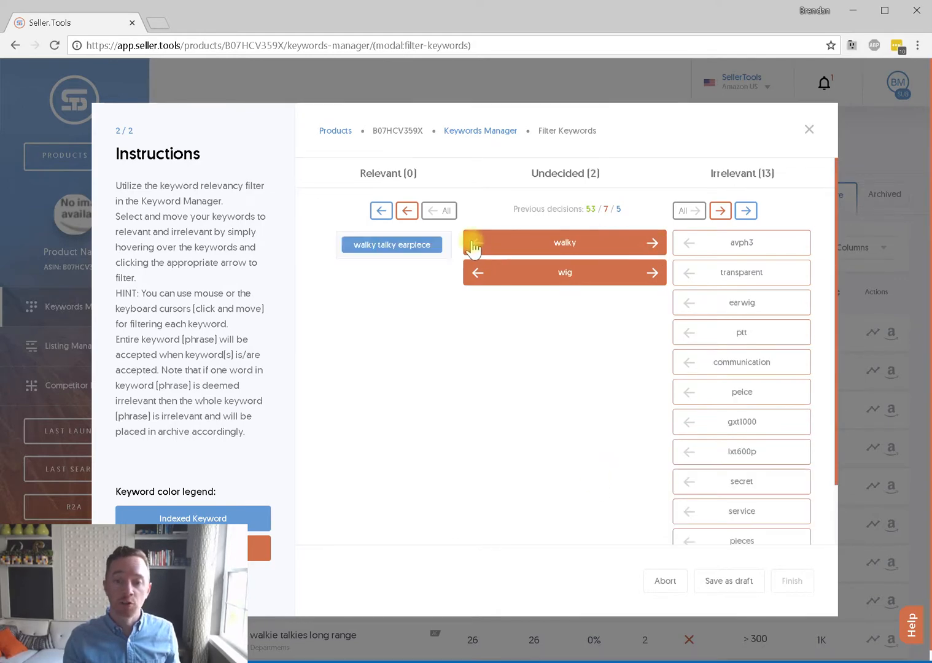
pyautogui.click(472, 245)
pyautogui.click(472, 244)
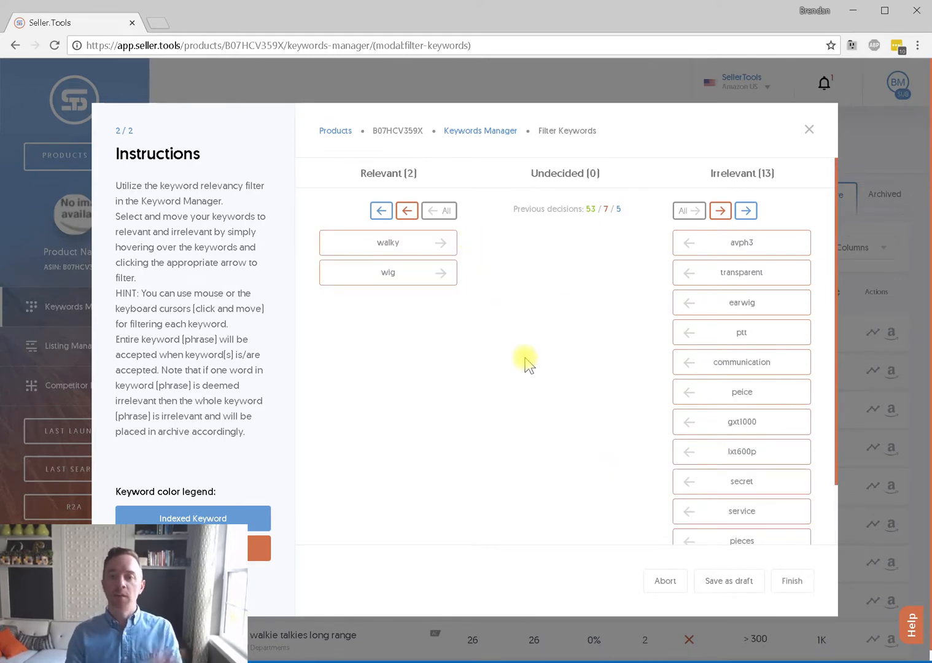
pyautogui.click(792, 581)
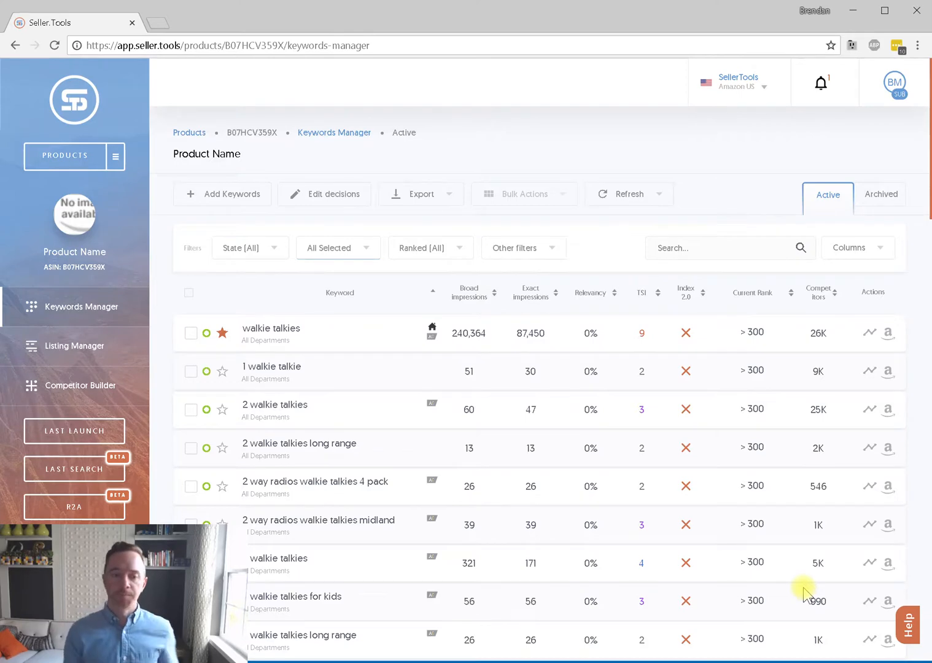
# Step: Return to the Competitor Builder and remove the BSR sorting from its accepted competitors
pyautogui.click(92, 385)
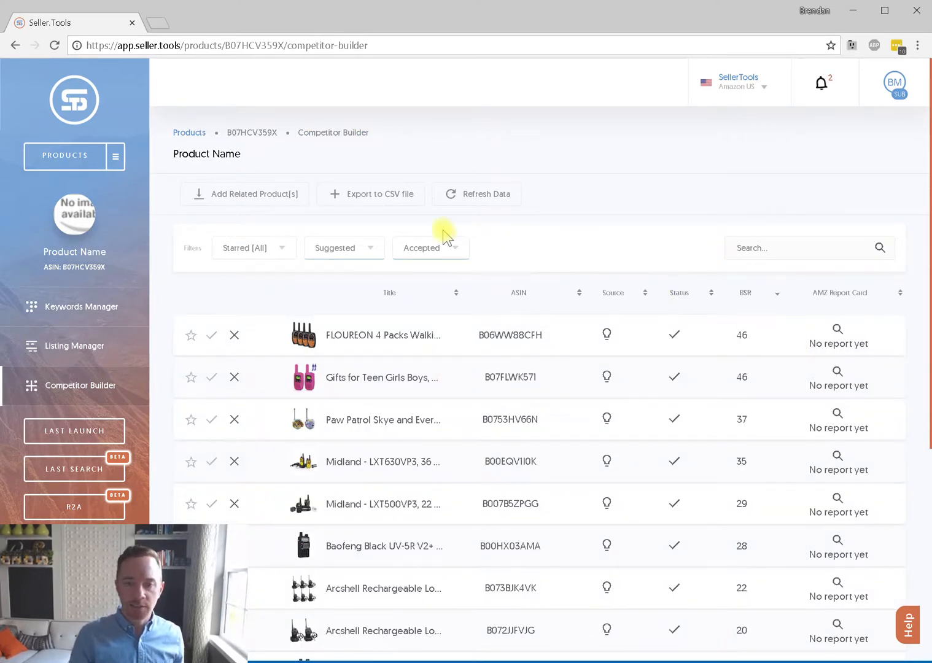
pyautogui.click(464, 250)
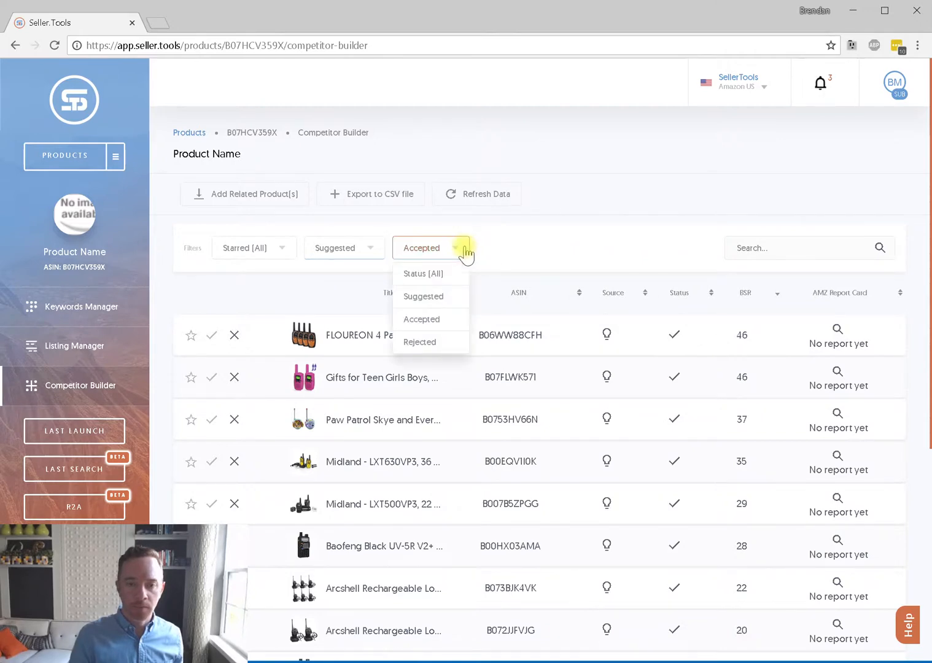
pyautogui.click(744, 293)
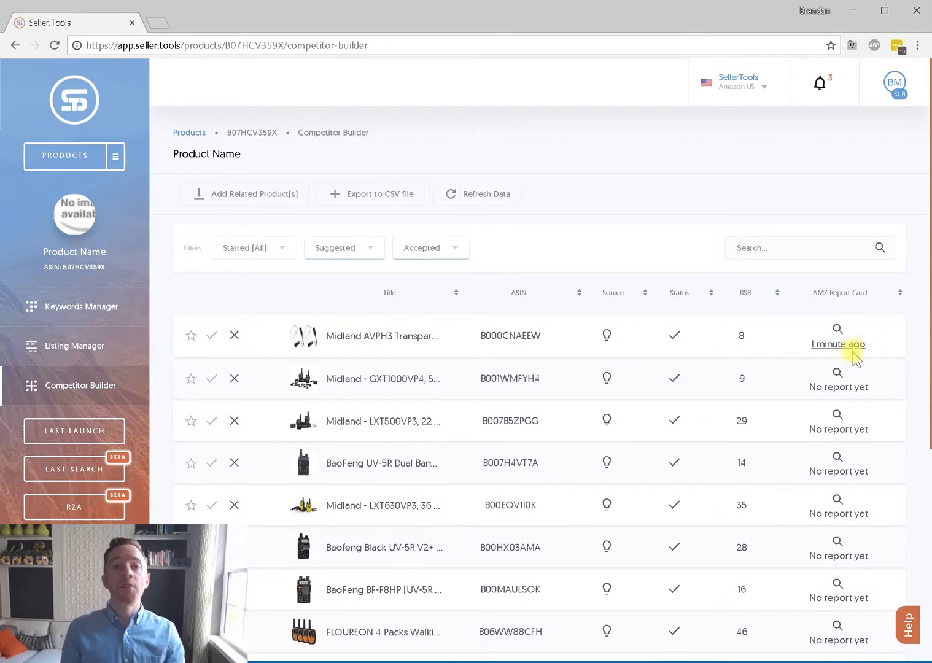
# Step: Regenerate the Midland AVPH3 competitor's AMZ report card and look through its keywords
pyautogui.click(839, 330)
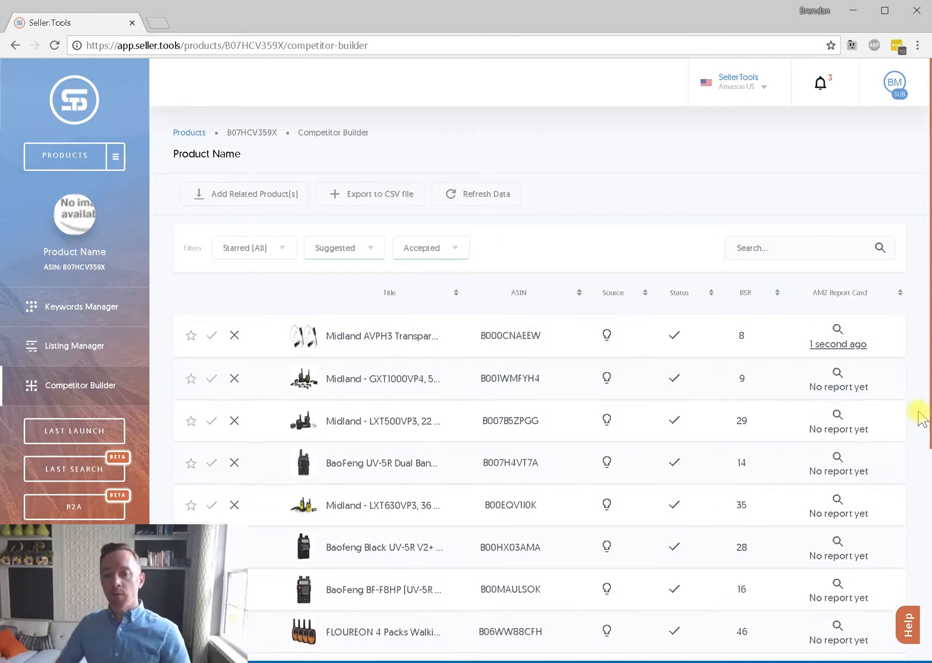
pyautogui.click(839, 345)
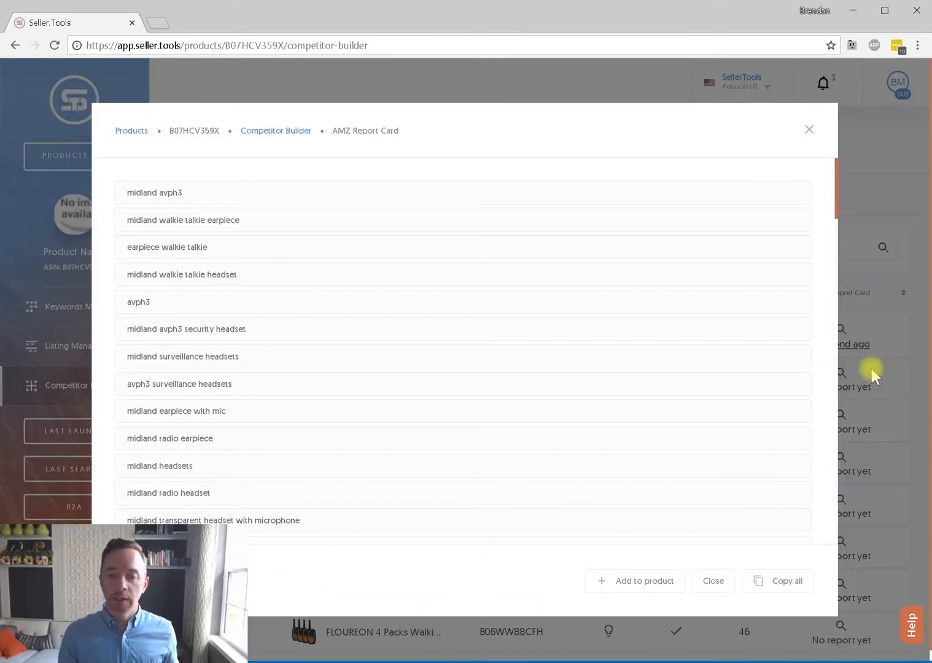
pyautogui.scroll(-15, 637, 319)
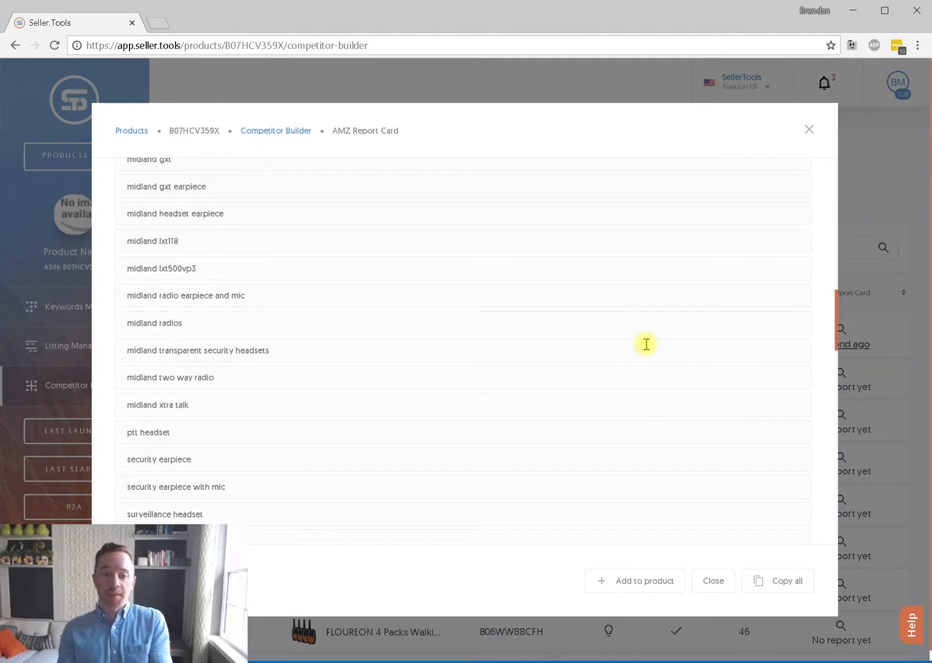
pyautogui.scroll(-5, 648, 346)
pyautogui.scroll(10, 648, 347)
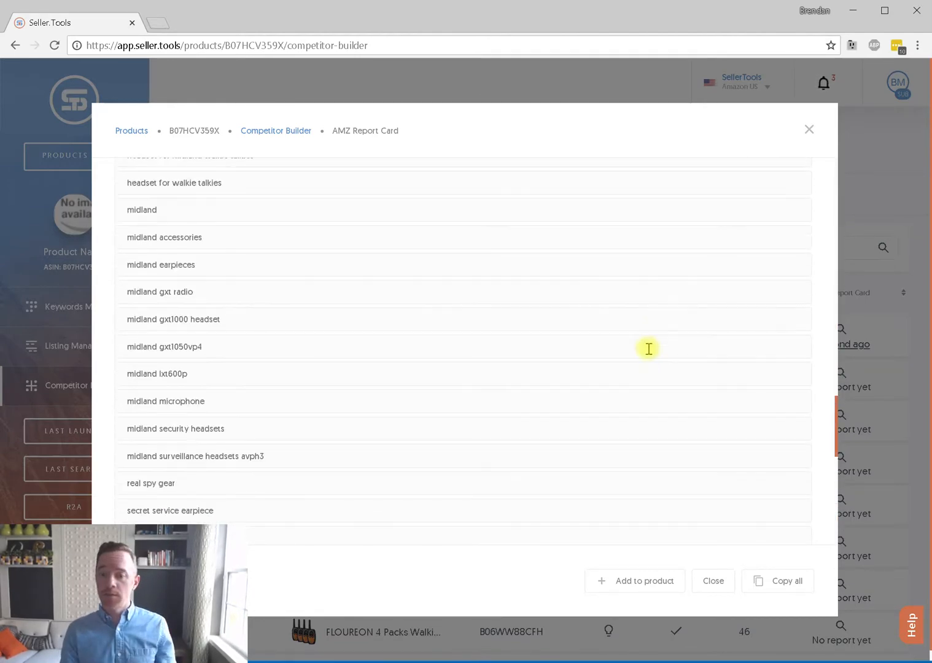
# Step: Add the regenerated report card's keywords to the product, check the list and finish the relevancy filter without new decisions
pyautogui.click(638, 580)
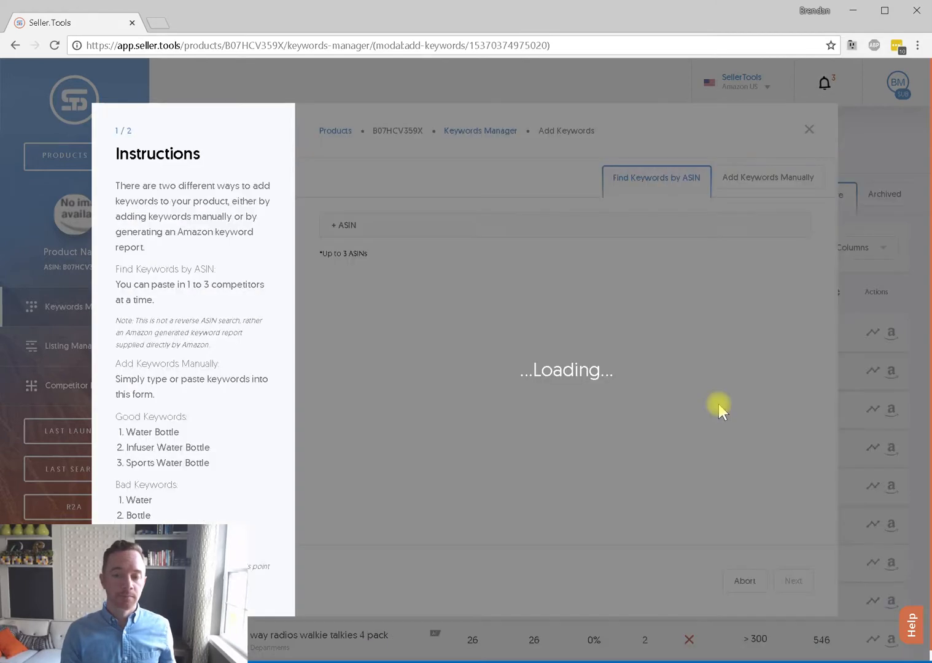
pyautogui.scroll(-10, 733, 287)
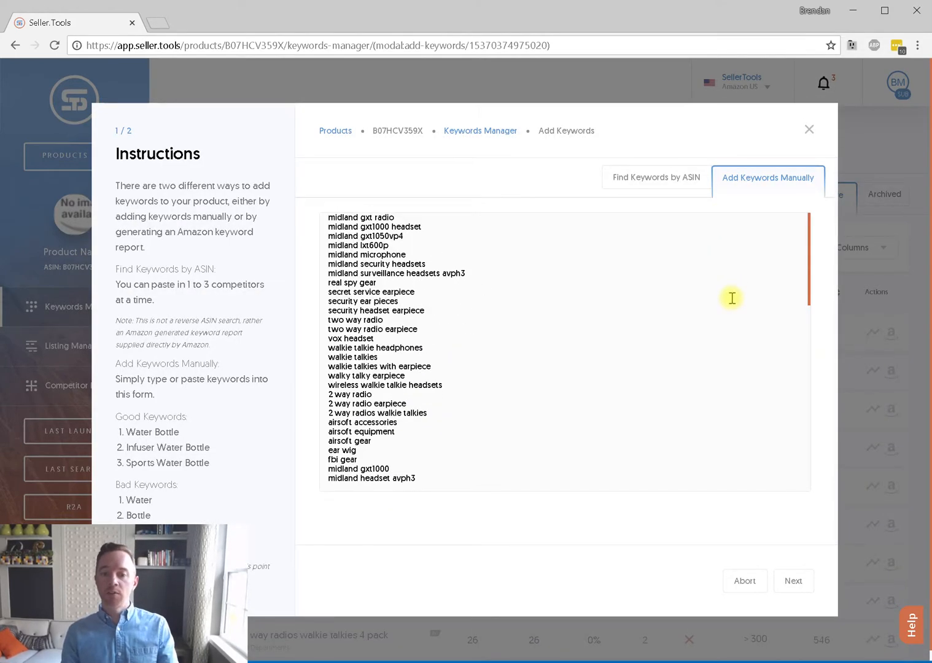
pyautogui.scroll(10, 730, 322)
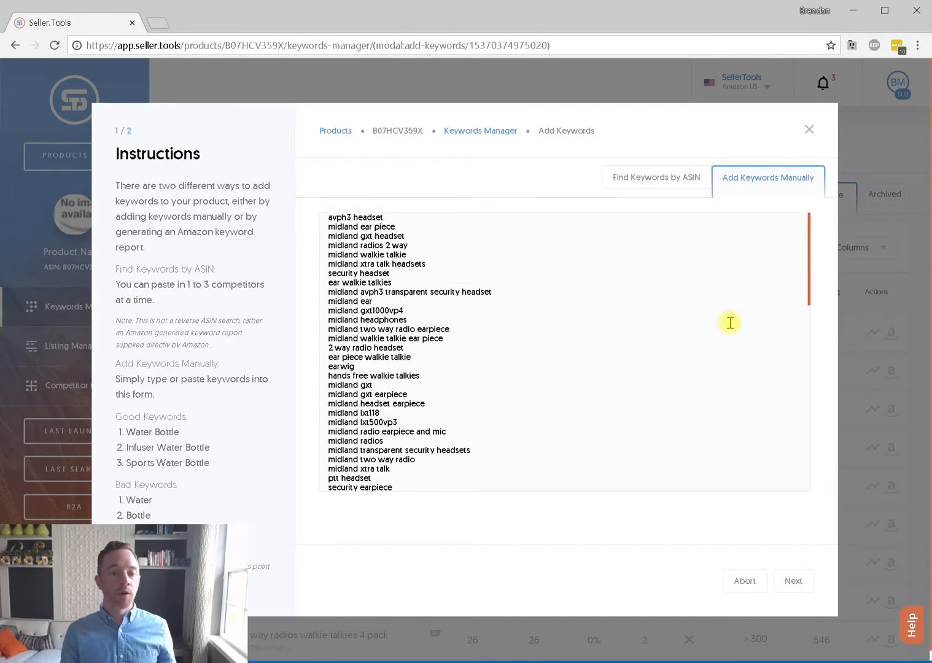
pyautogui.click(794, 583)
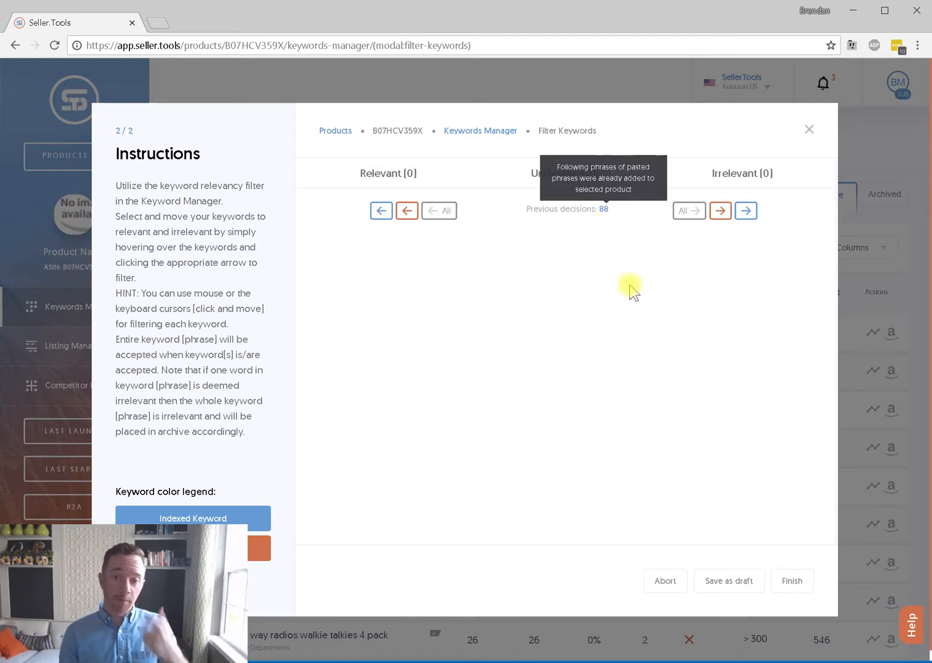
pyautogui.click(788, 581)
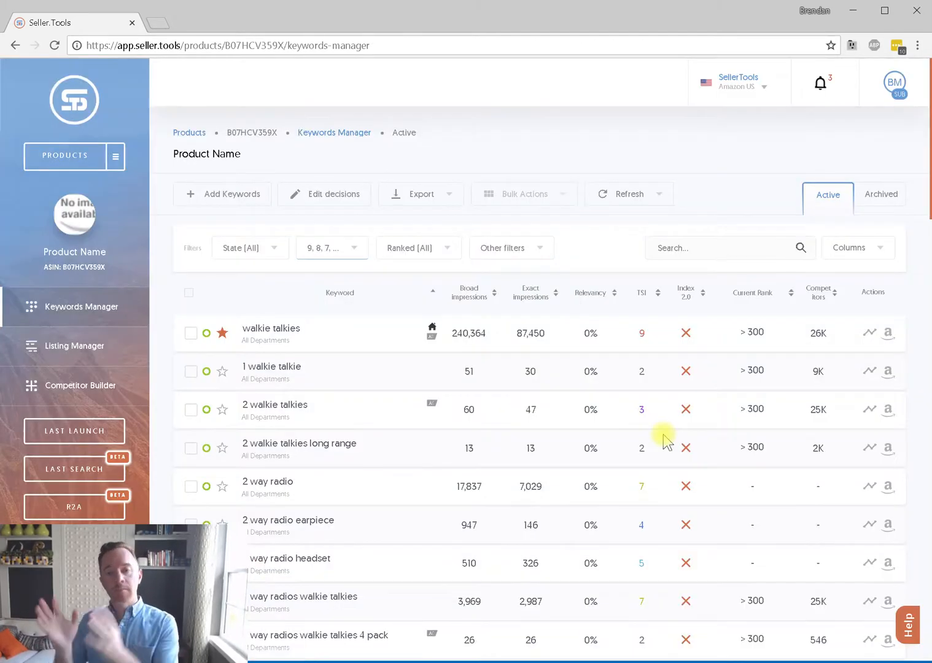
# Step: Reopen the Competitor Builder, remove the BSR sorting and generate the AMZ report card for the Midland GXT1000VP4 competitor
pyautogui.click(95, 395)
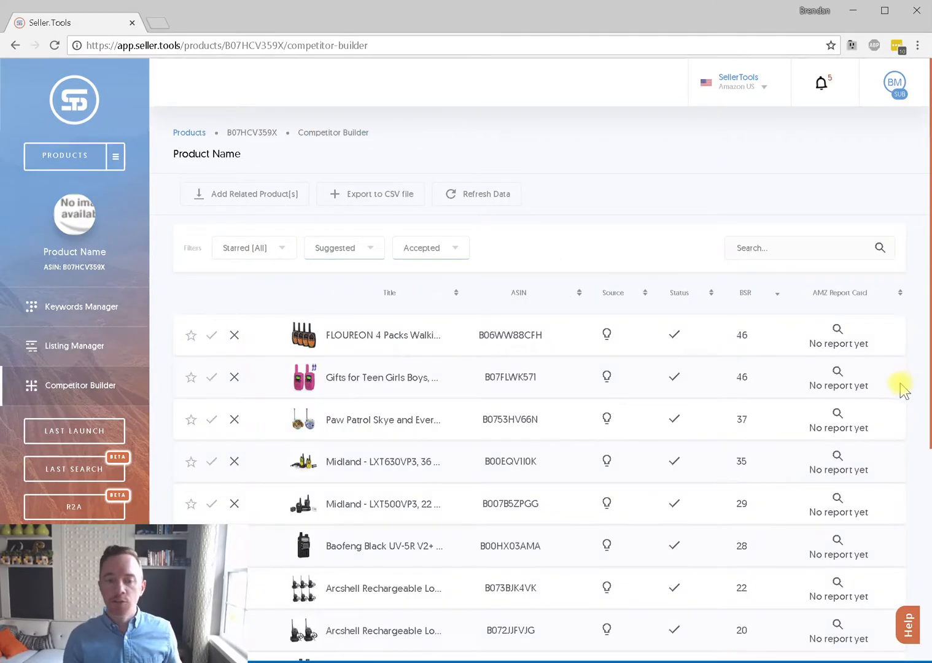
pyautogui.click(745, 296)
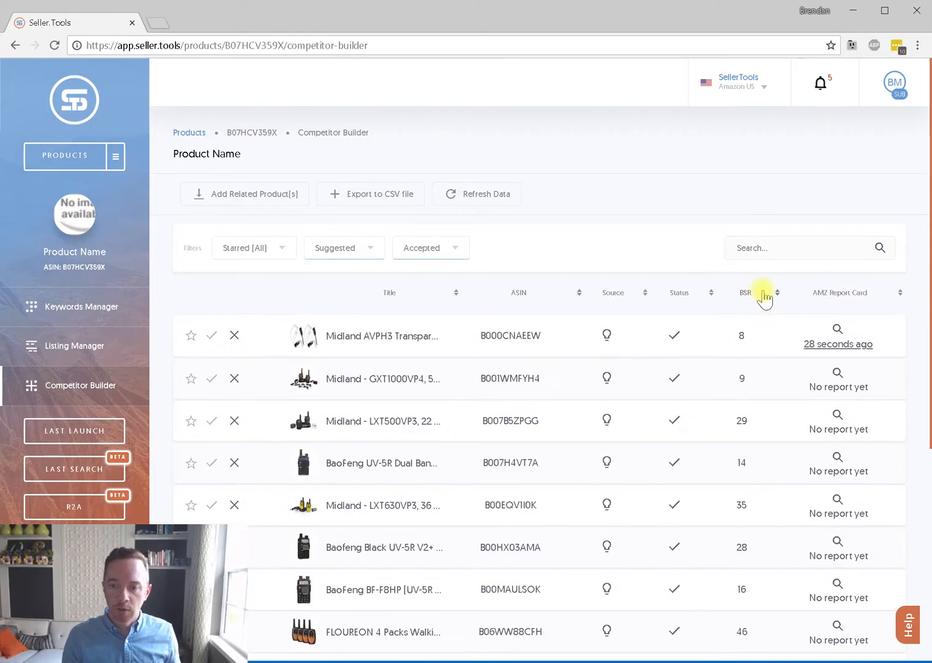
pyautogui.click(837, 373)
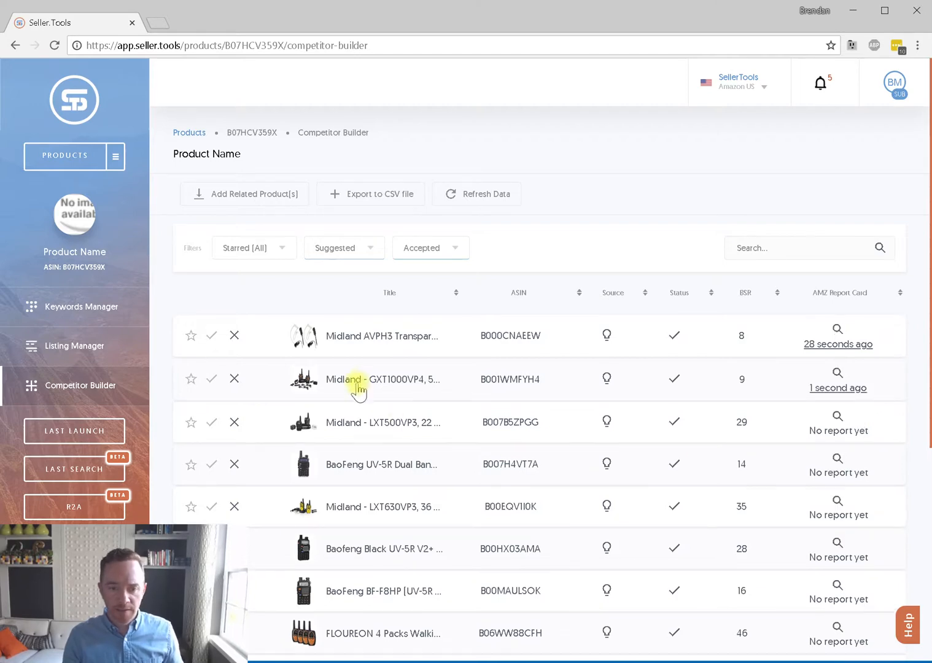
# Step: Generate the AMZ report card for the BaoFeng UV-5R Dual Band competitor (B007H4VT7A) and look through its keywords
pyautogui.click(837, 459)
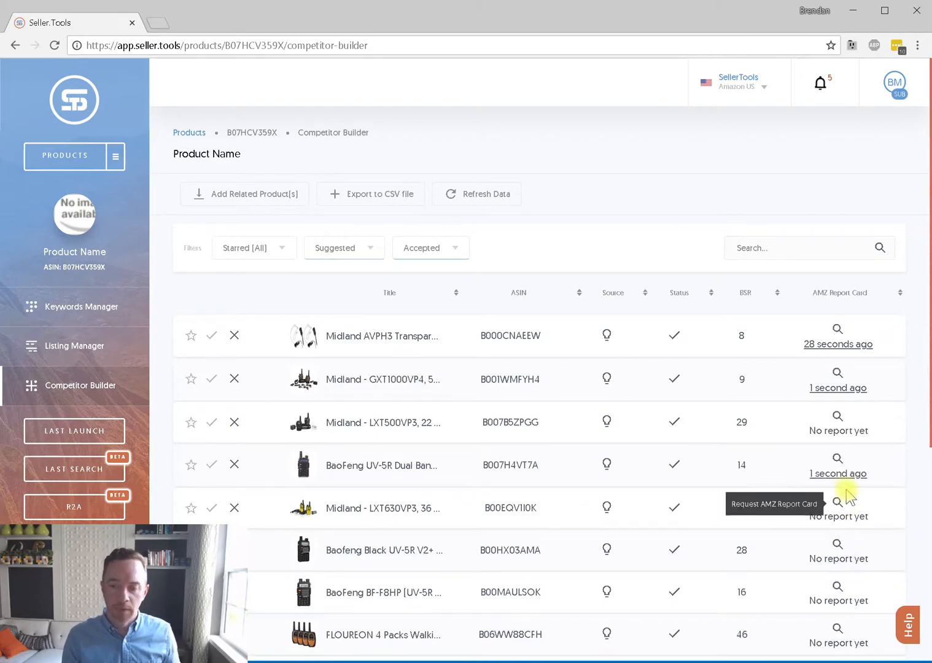
pyautogui.click(839, 476)
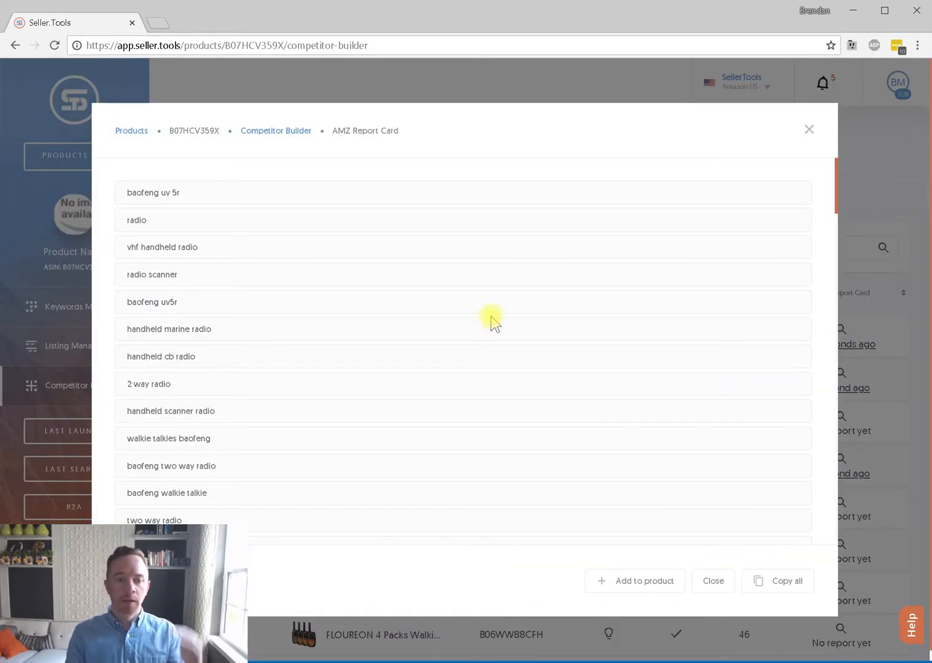
pyautogui.scroll(-5, 494, 317)
pyautogui.scroll(-10, 494, 316)
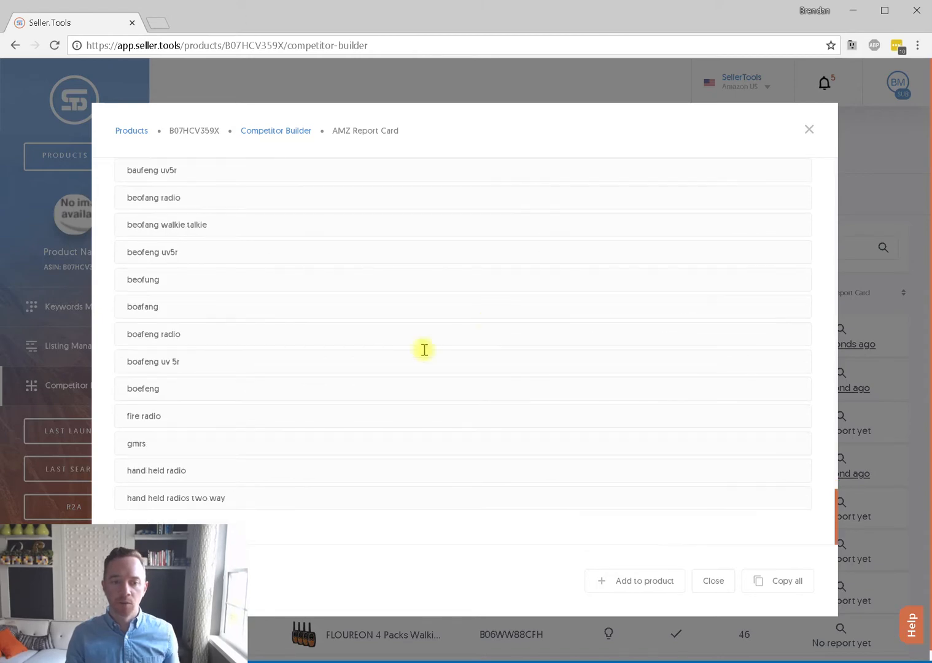
pyautogui.scroll(10, 178, 279)
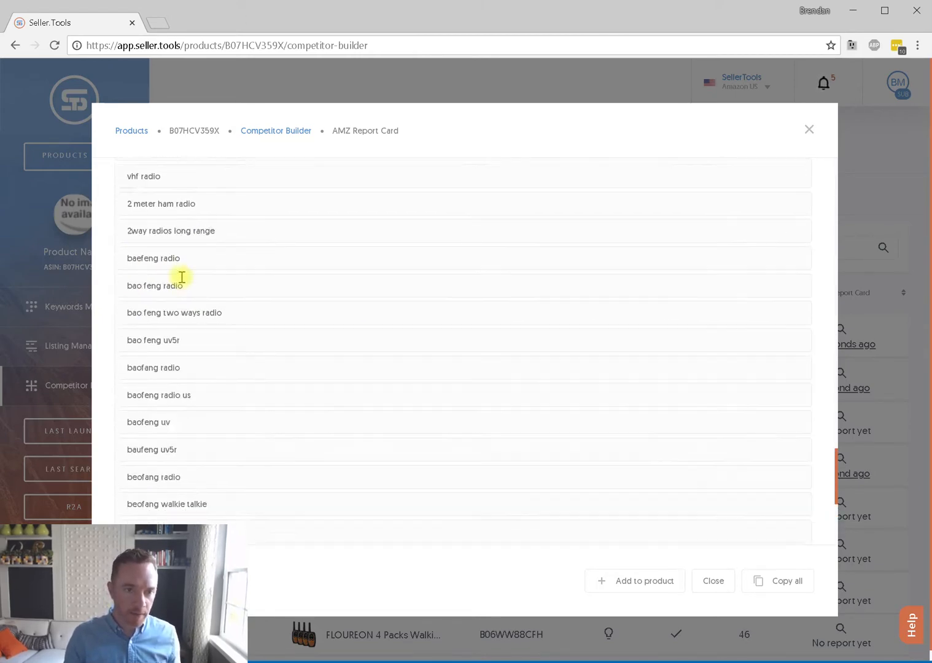
pyautogui.scroll(5, 178, 279)
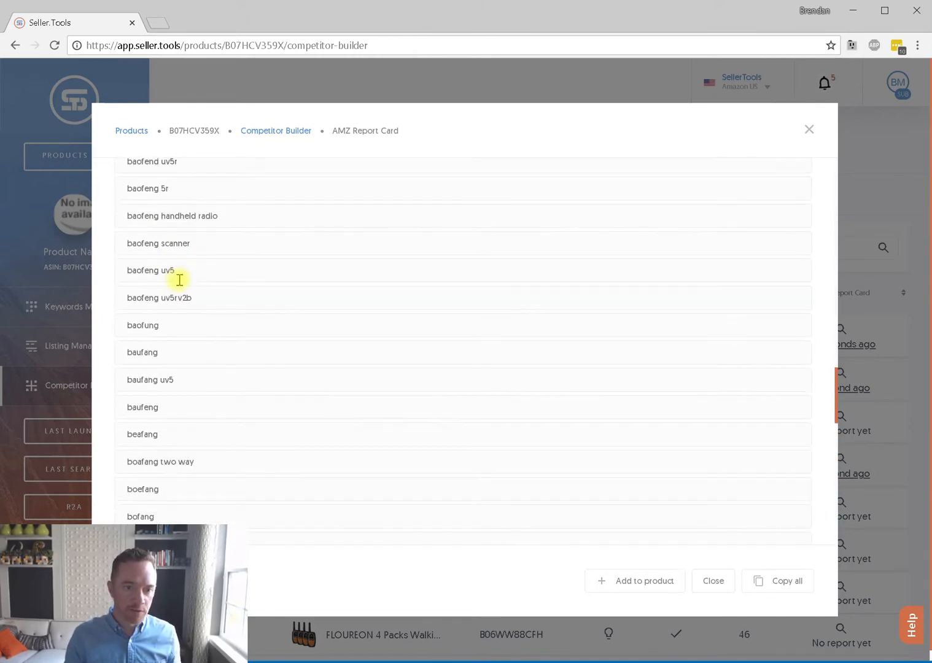
# Step: Add the BaoFeng report card's keywords to the product, check the manual keyword list and continue to the relevancy filter
pyautogui.click(633, 581)
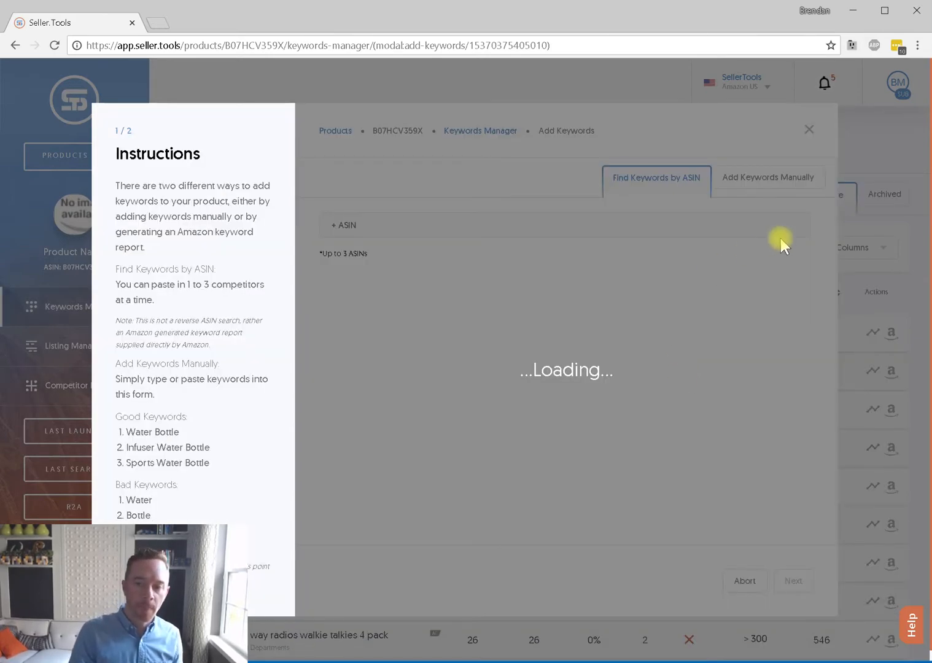
pyautogui.click(781, 182)
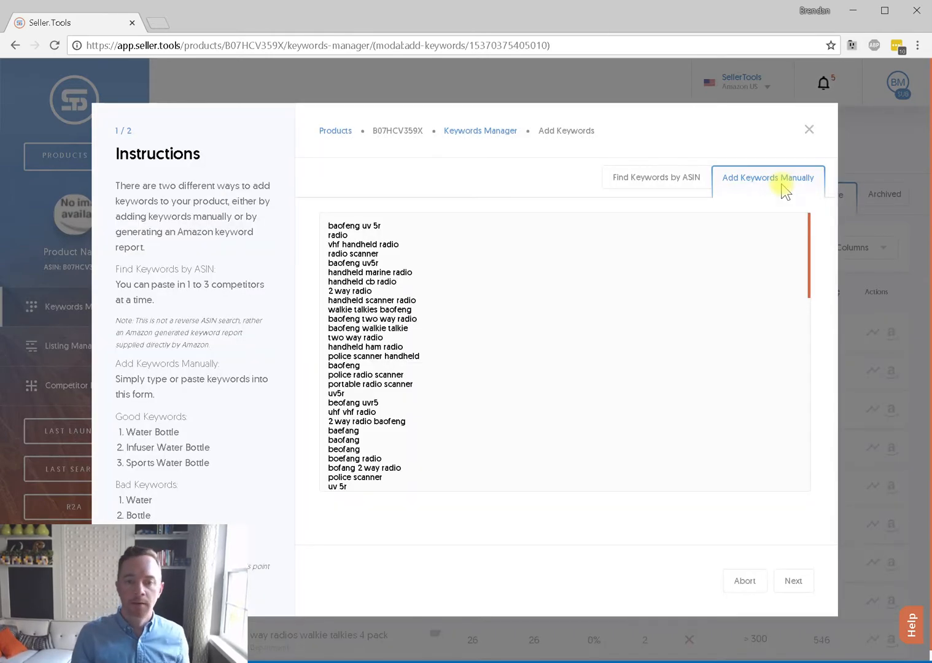
pyautogui.click(792, 582)
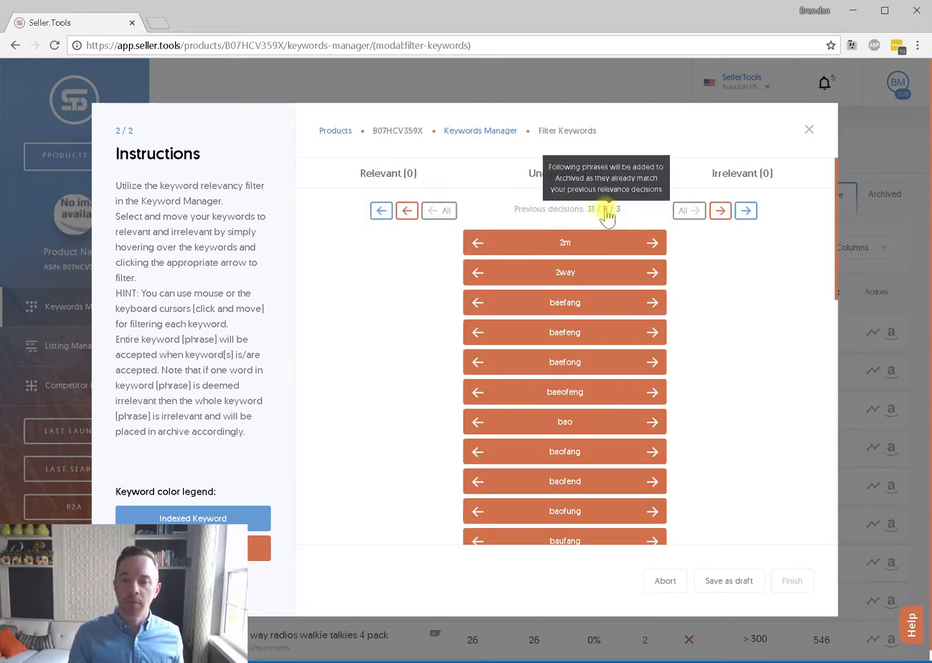
pyautogui.moveTo(619, 212)
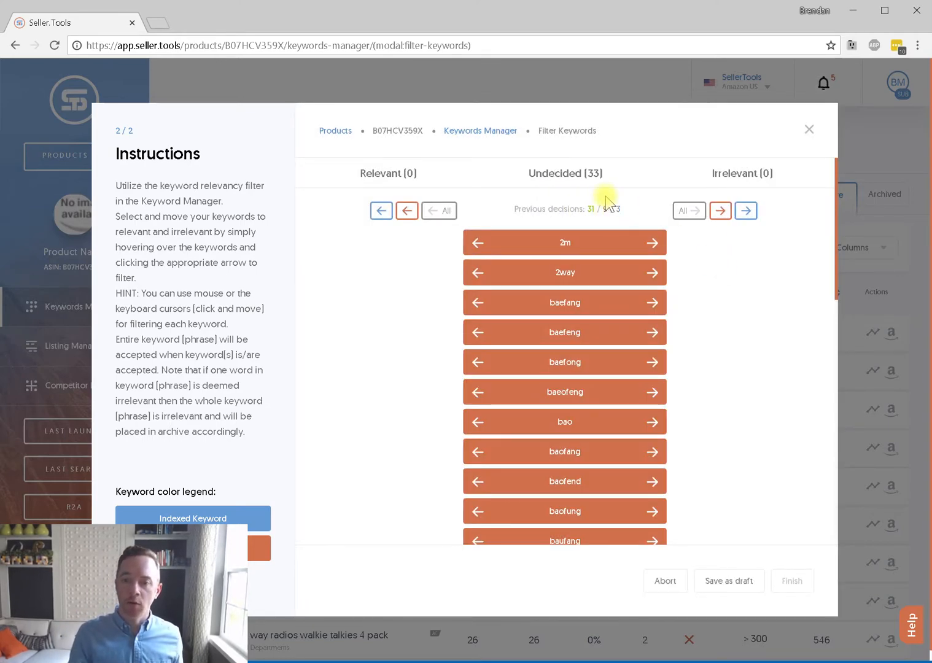
# Step: Mark 2m and 2way as relevant, and the Baofeng misspellings from baefang through bofang, including bao, as irrelevant
pyautogui.click(478, 243)
pyautogui.press('Left')
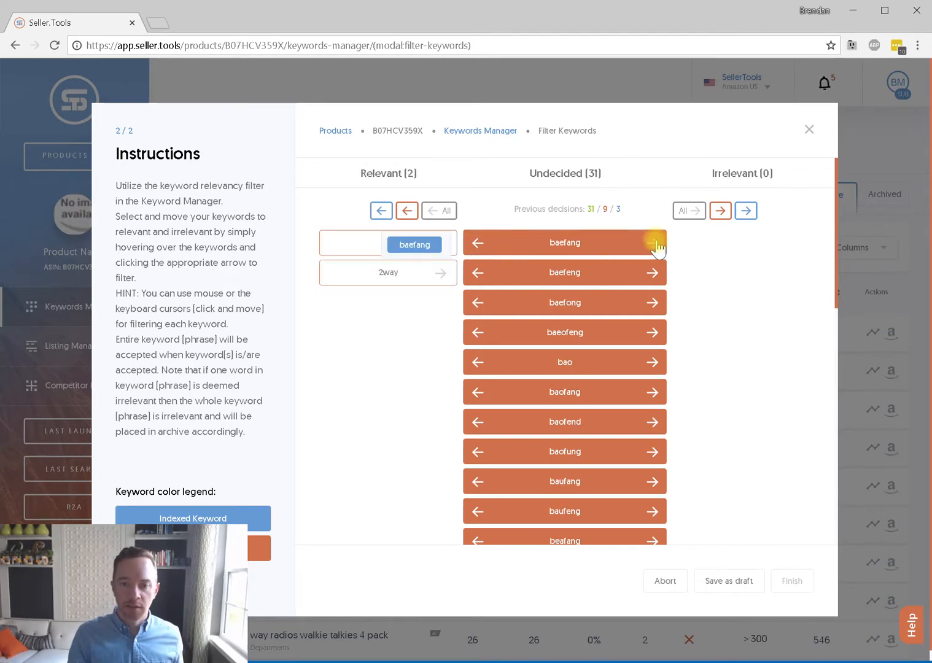
pyautogui.click(652, 243)
pyautogui.click(653, 243)
pyautogui.click(653, 244)
pyautogui.click(653, 244)
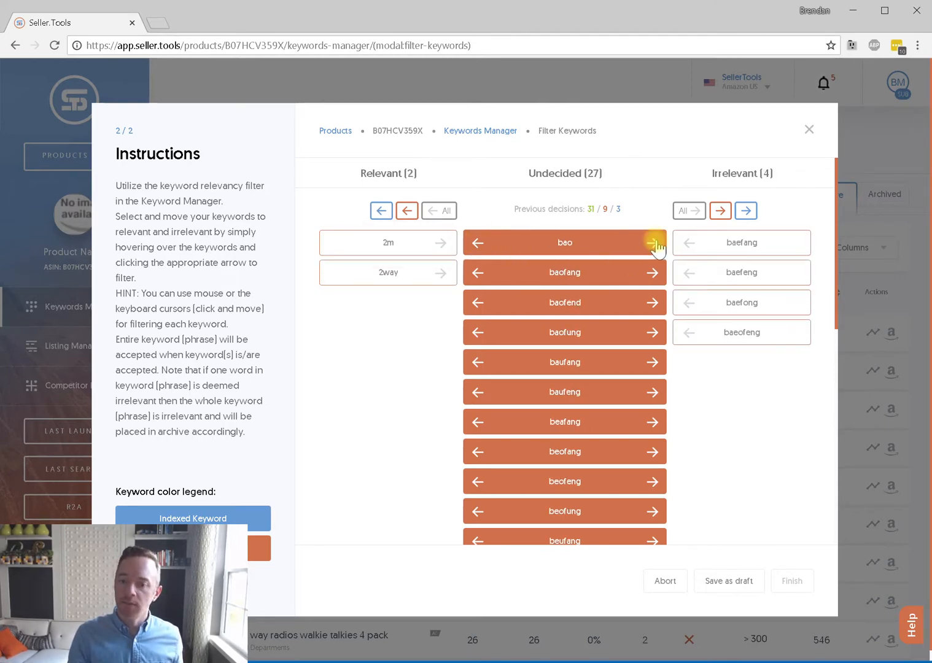
pyautogui.click(653, 243)
pyautogui.click(653, 244)
pyautogui.click(653, 244)
pyautogui.click(653, 244)
pyautogui.click(653, 243)
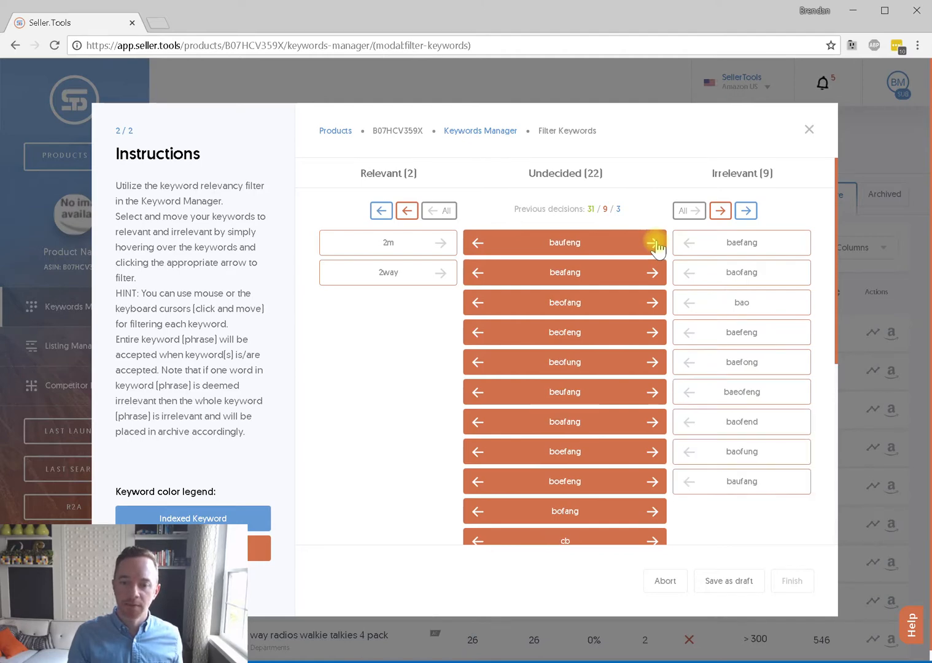
pyautogui.click(653, 244)
pyautogui.click(653, 244)
pyautogui.click(653, 243)
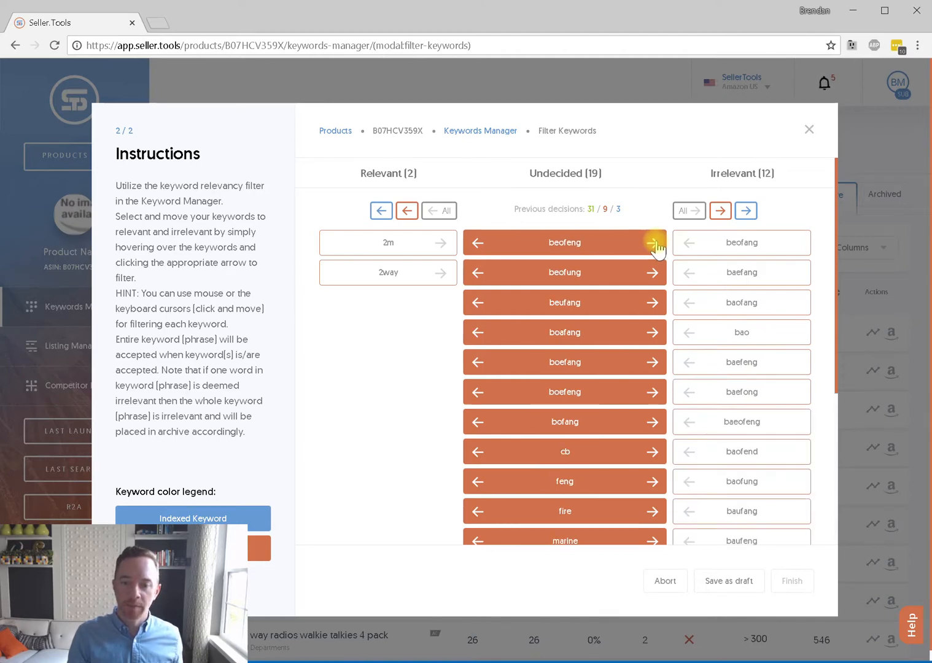
pyautogui.click(653, 243)
pyautogui.click(653, 243)
pyautogui.click(653, 244)
pyautogui.click(653, 244)
pyautogui.click(653, 244)
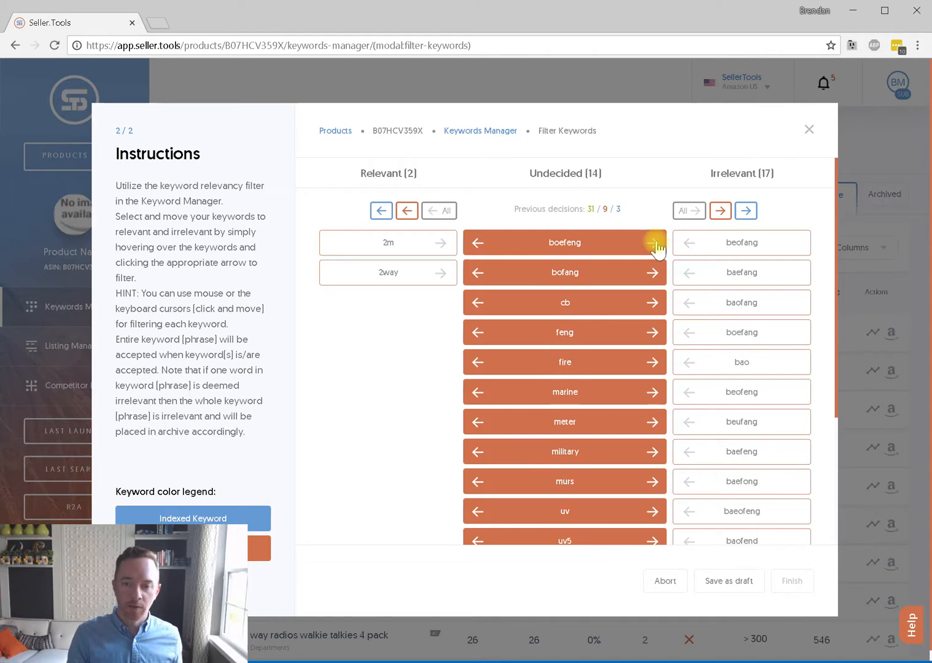
pyautogui.click(653, 244)
# Step: Mark feng as irrelevant and the other remaining words from cb through ways as relevant, and finish the relevancy filter
pyautogui.click(476, 244)
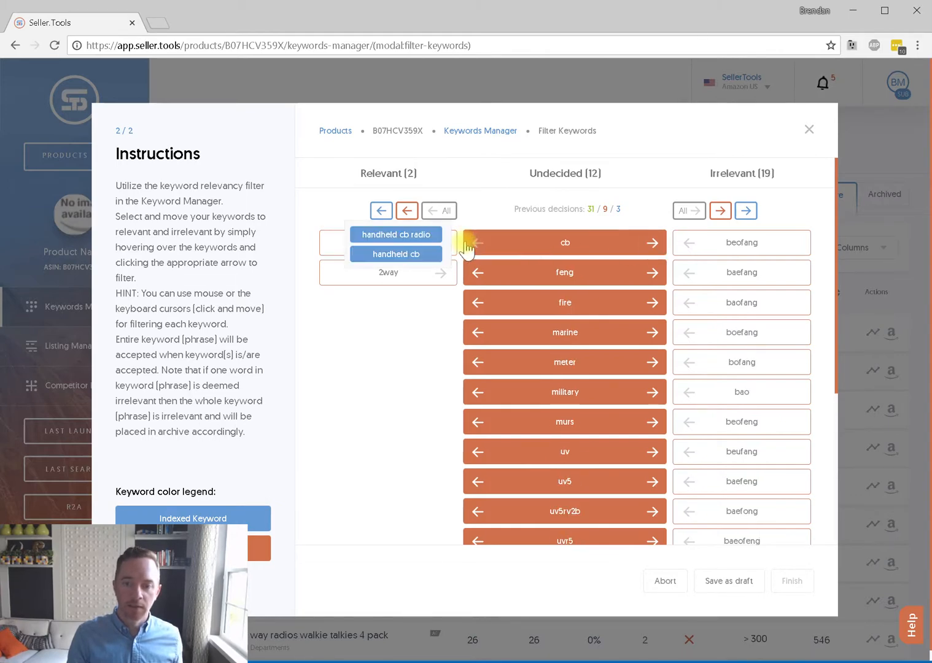
pyautogui.click(653, 244)
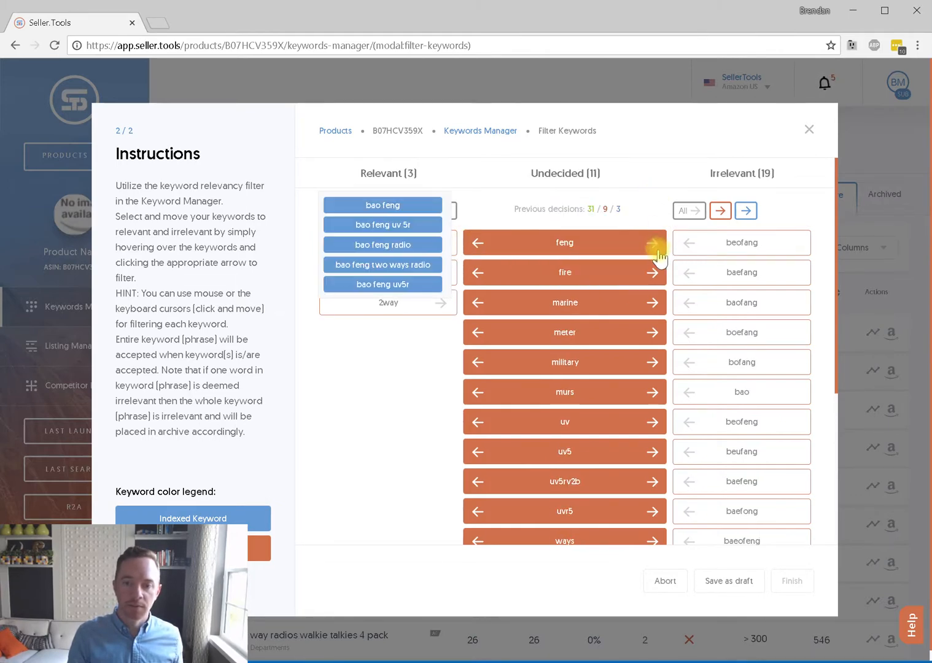
pyautogui.click(478, 244)
pyautogui.click(478, 245)
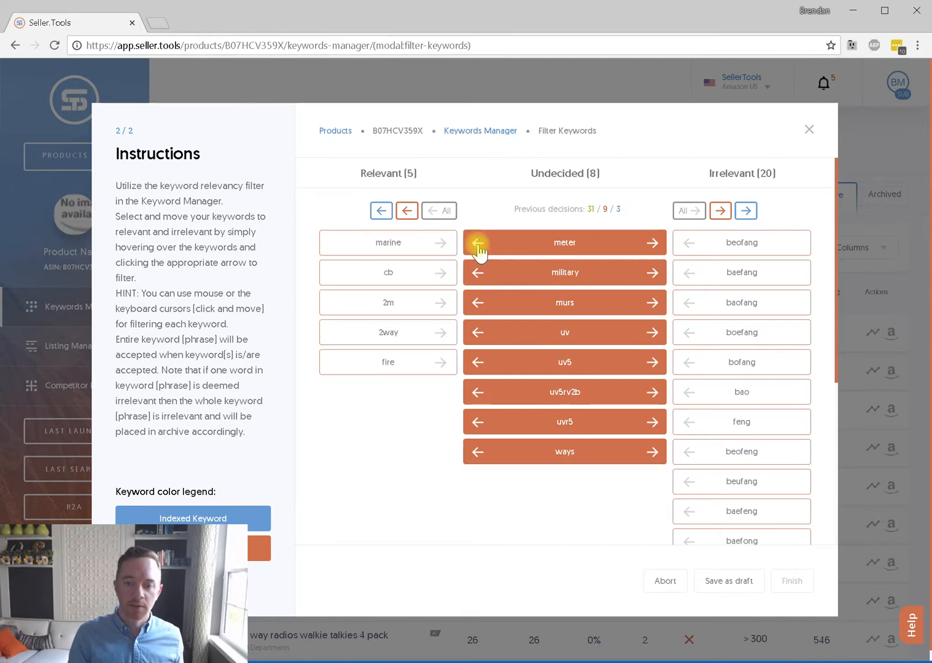
pyautogui.click(478, 244)
pyautogui.click(478, 244)
pyautogui.click(478, 245)
pyautogui.click(478, 244)
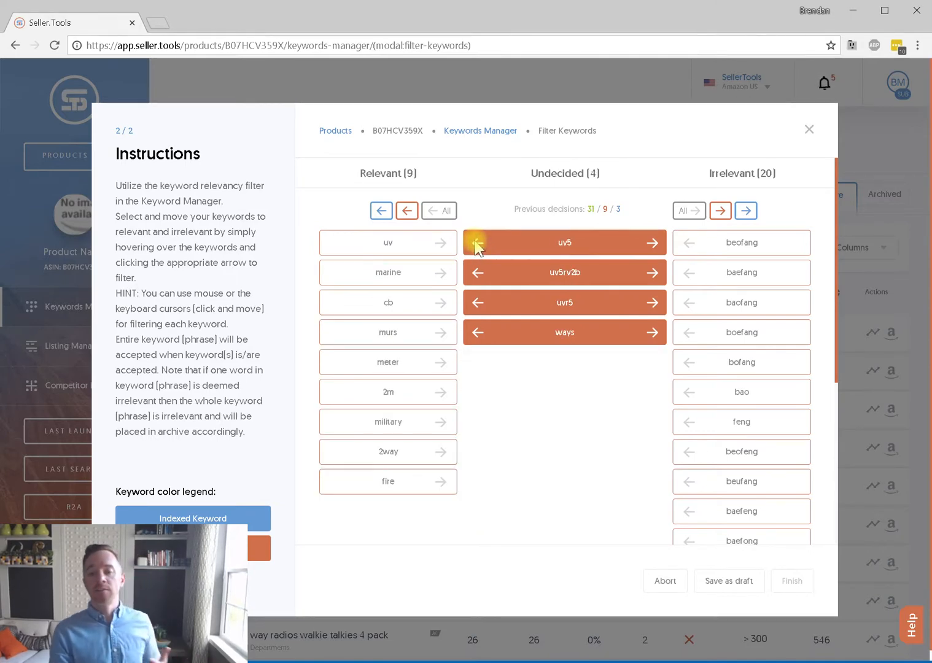
pyautogui.click(478, 244)
pyautogui.click(478, 244)
pyautogui.click(478, 244)
pyautogui.click(478, 244)
pyautogui.moveTo(386, 245)
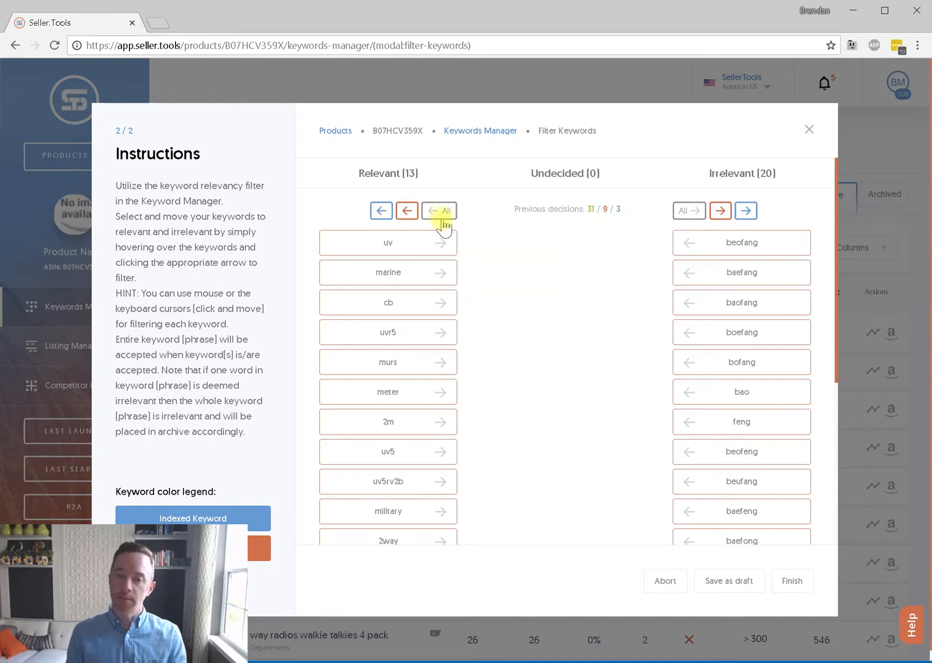
pyautogui.moveTo(439, 241)
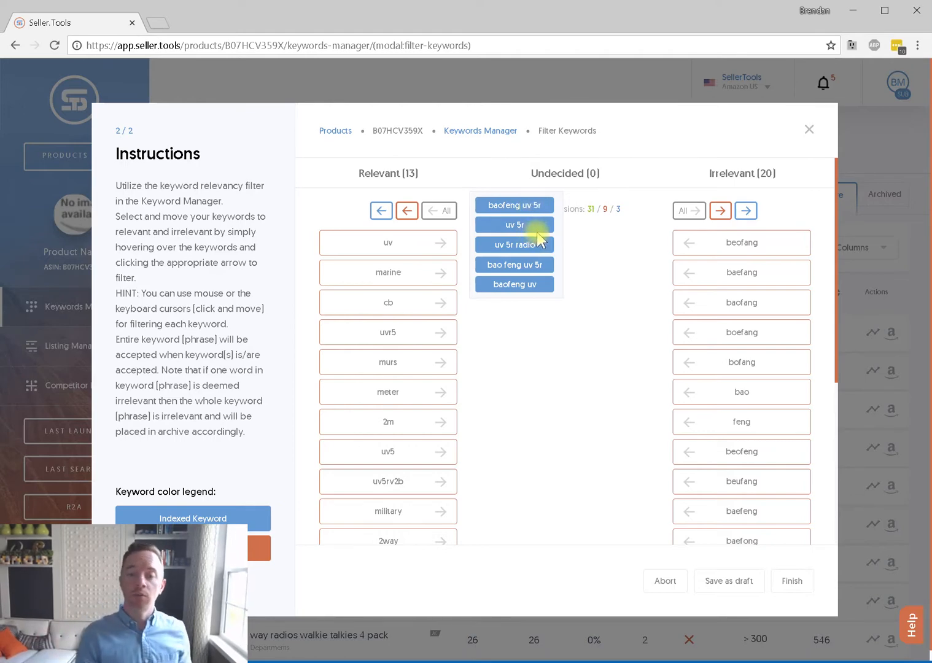
pyautogui.click(792, 583)
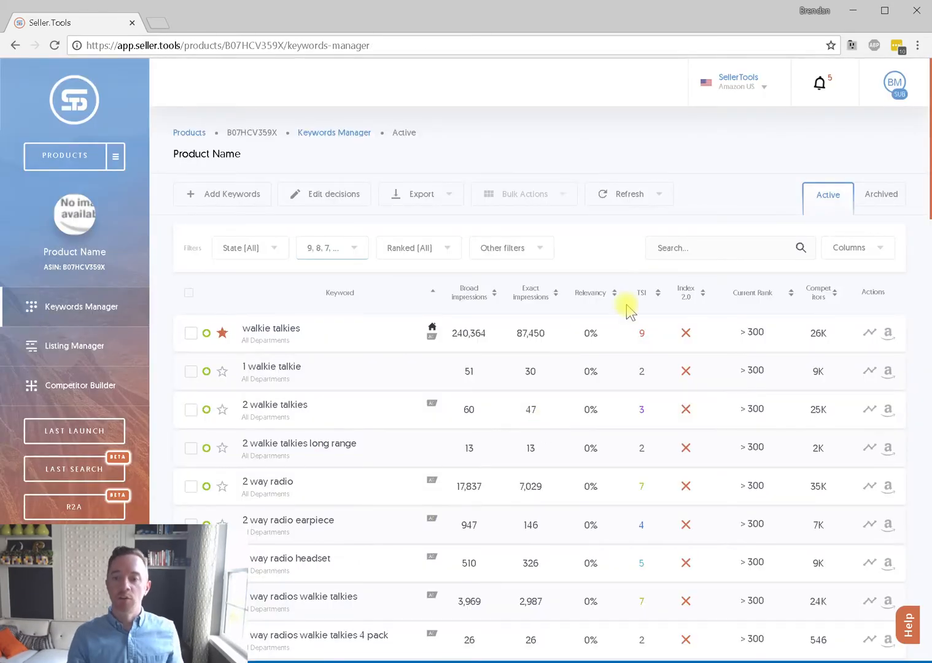
# Step: Look through the product's archived keywords and its active keyword list
pyautogui.click(886, 200)
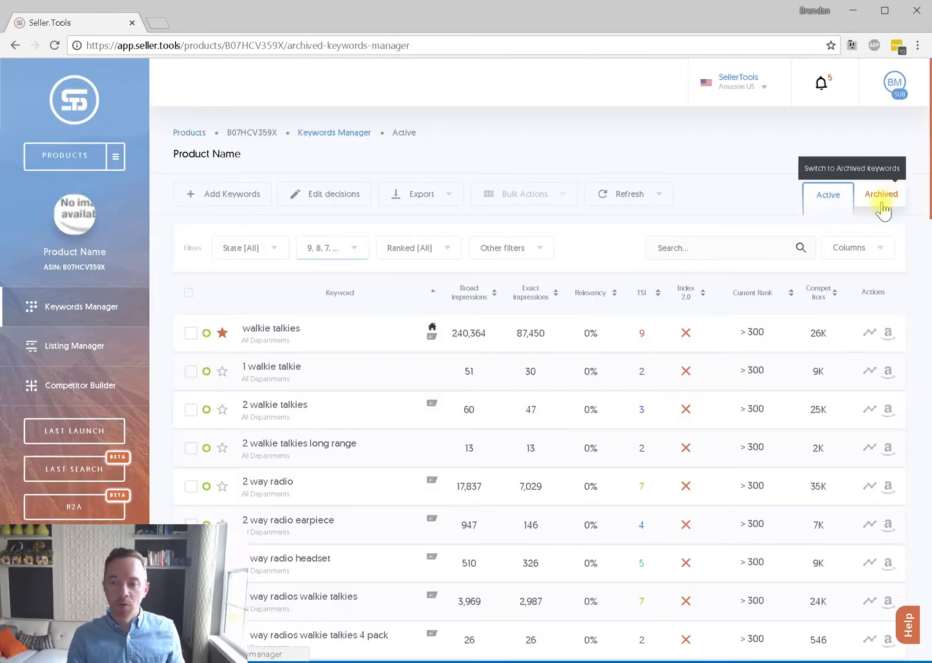
pyautogui.scroll(-10, 879, 216)
pyautogui.scroll(3, 846, 219)
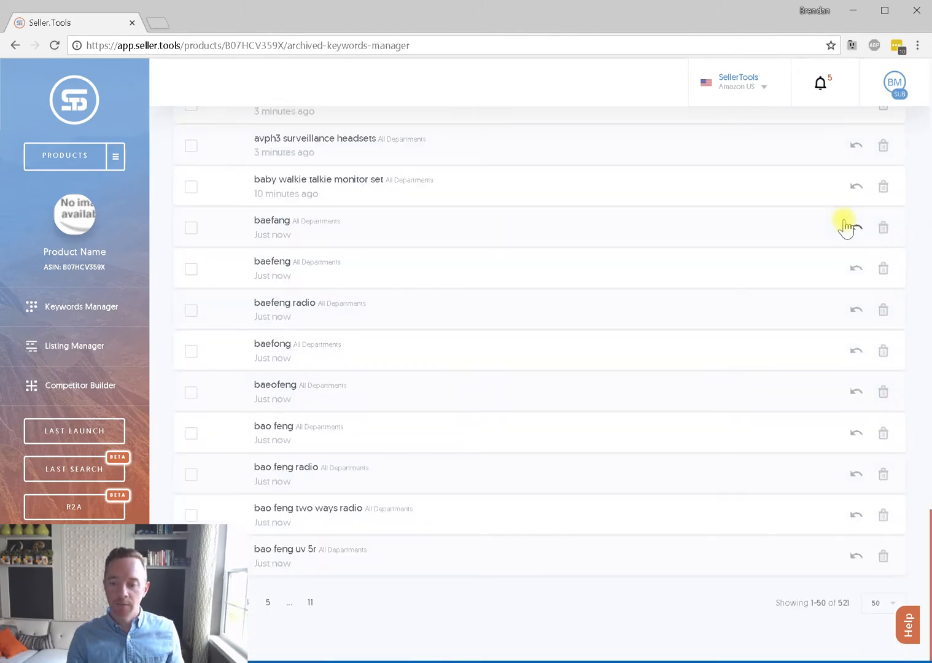
pyautogui.scroll(10, 844, 224)
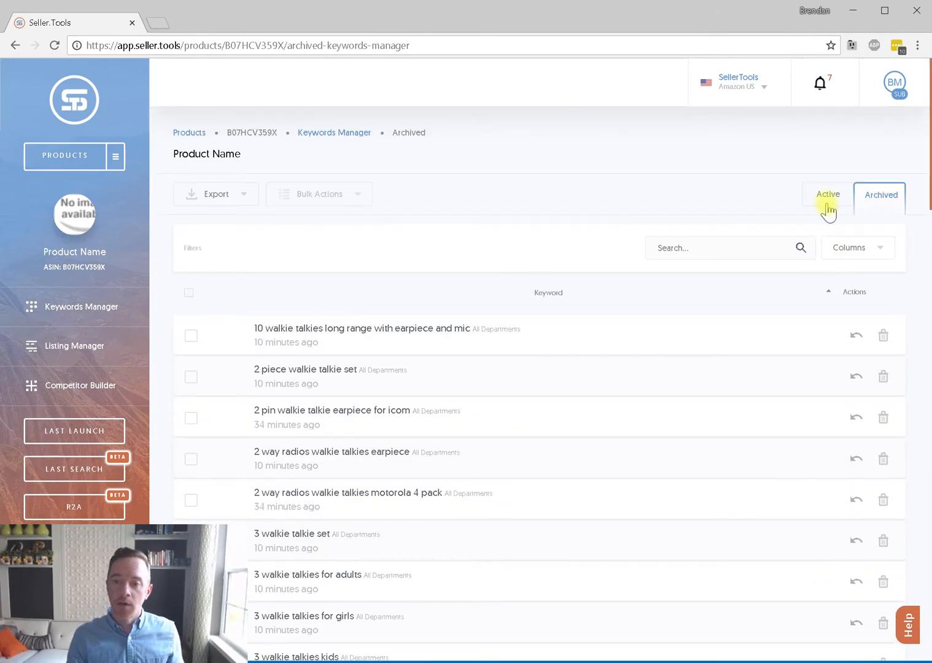
pyautogui.click(831, 210)
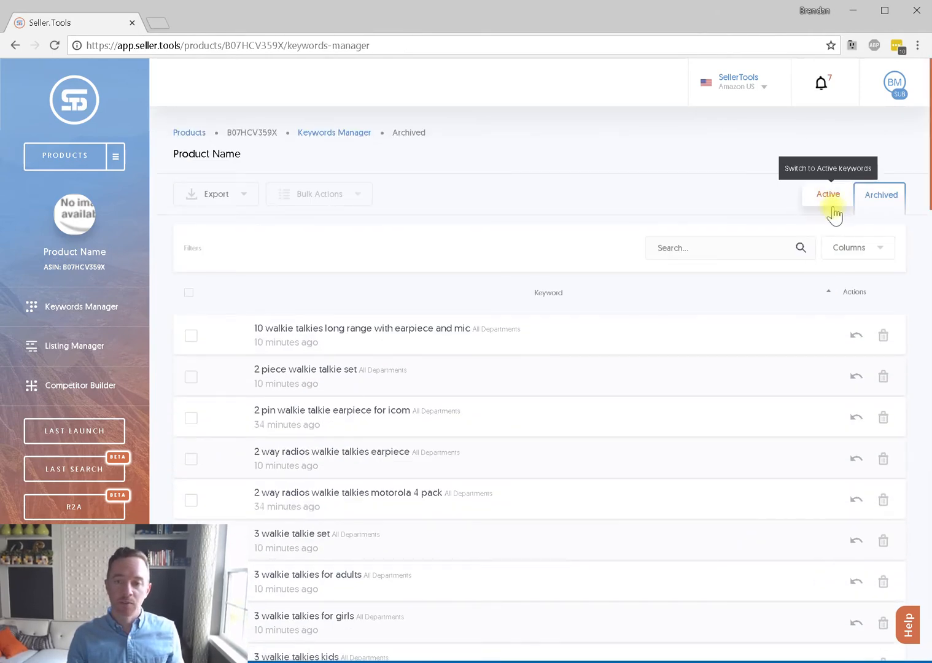
pyautogui.scroll(-20, 829, 208)
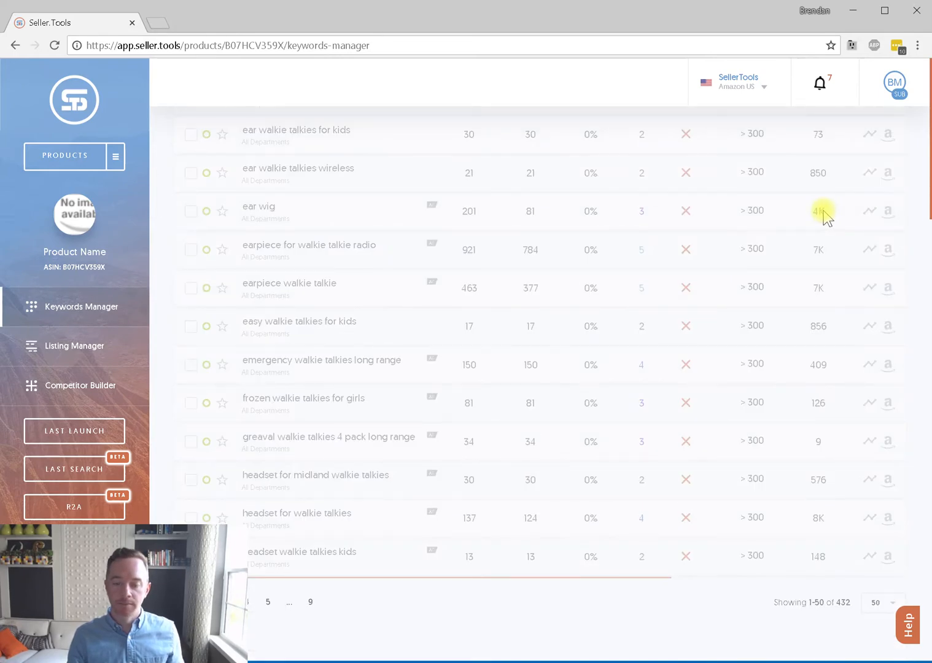
pyautogui.scroll(6, 823, 211)
pyautogui.scroll(-6, 823, 213)
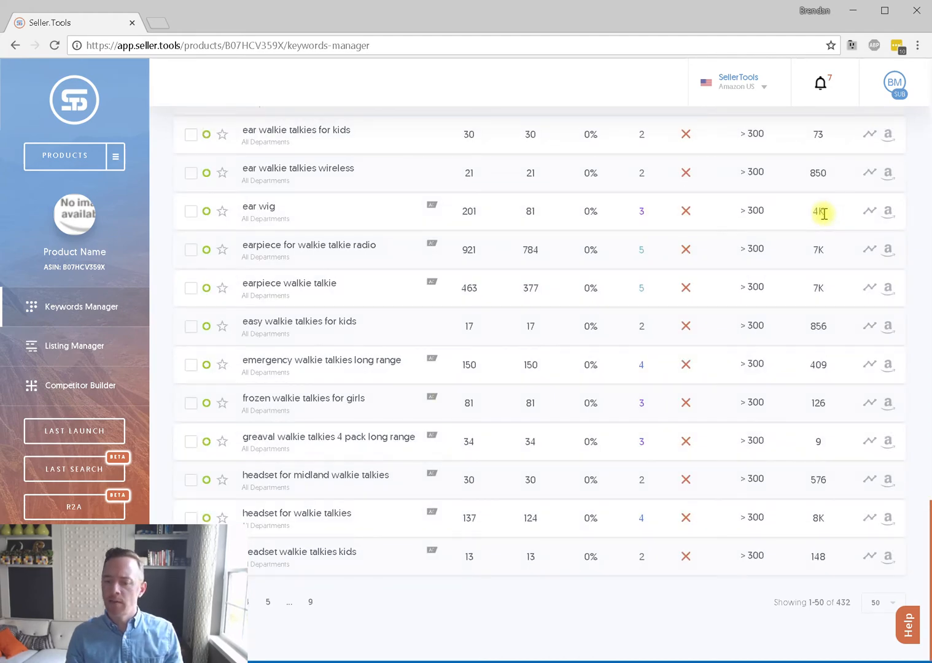
pyautogui.scroll(20, 823, 213)
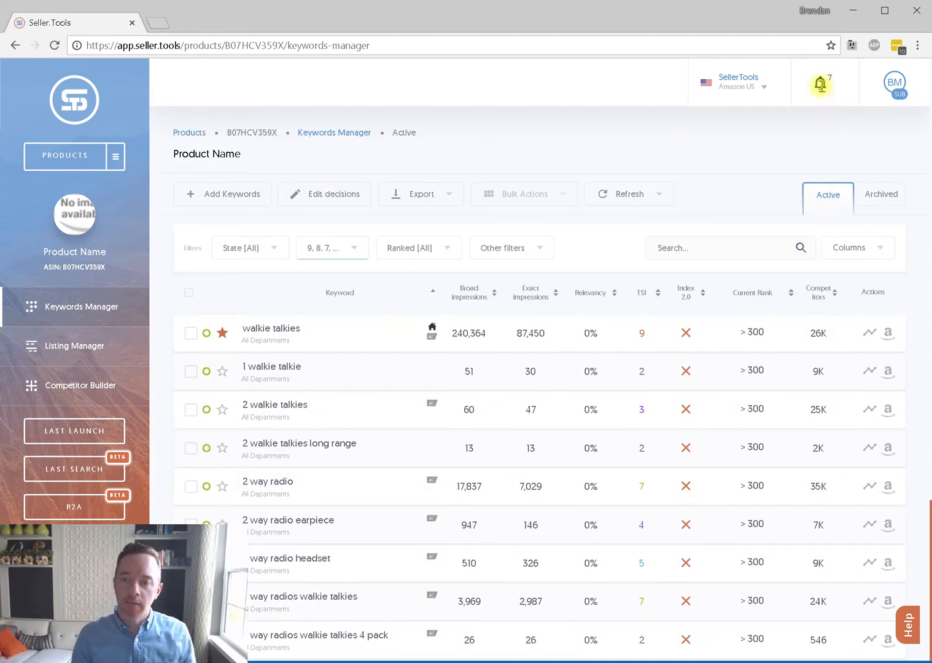
# Step: Open the notifications and dismiss the finished index recheck and relevancy check entries
pyautogui.click(820, 86)
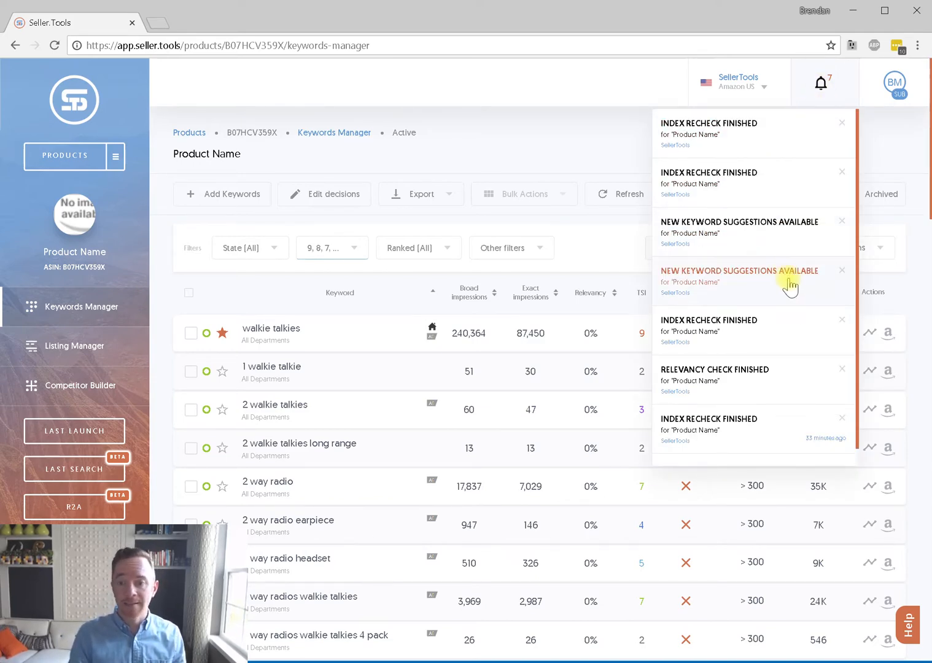
pyautogui.click(841, 320)
pyautogui.click(840, 320)
pyautogui.click(841, 319)
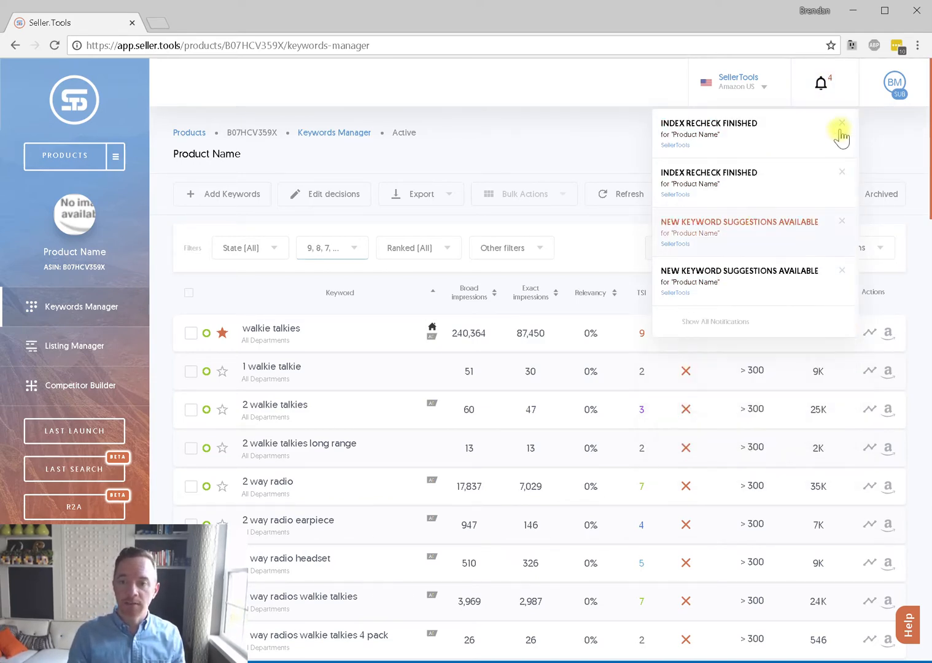
pyautogui.click(840, 126)
pyautogui.click(841, 127)
# Step: Open the new keyword suggestions for the product, mark all undecided words as irrelevant and finish the filter
pyautogui.click(796, 182)
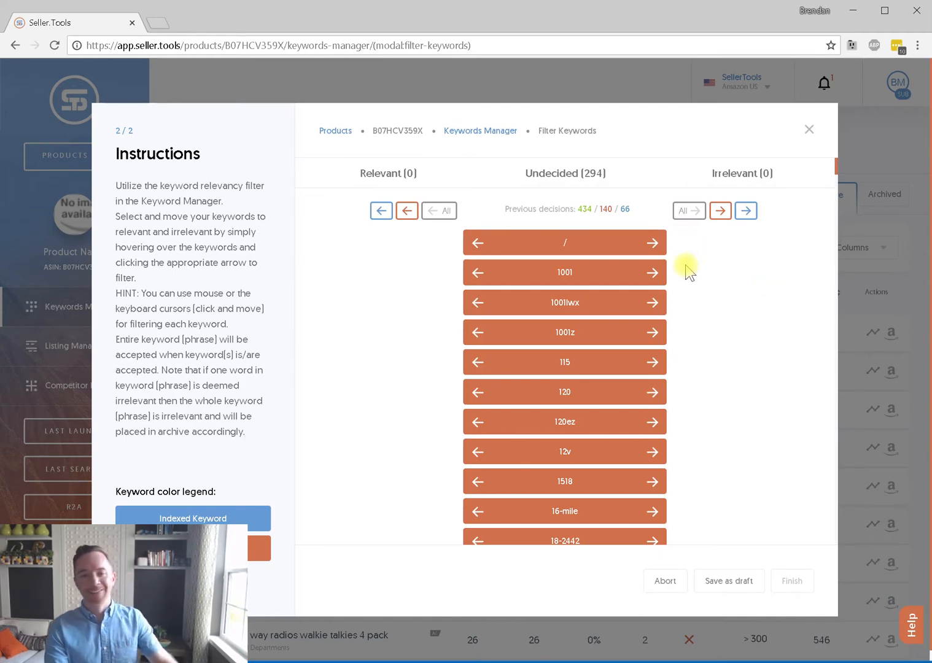
pyautogui.moveTo(588, 213)
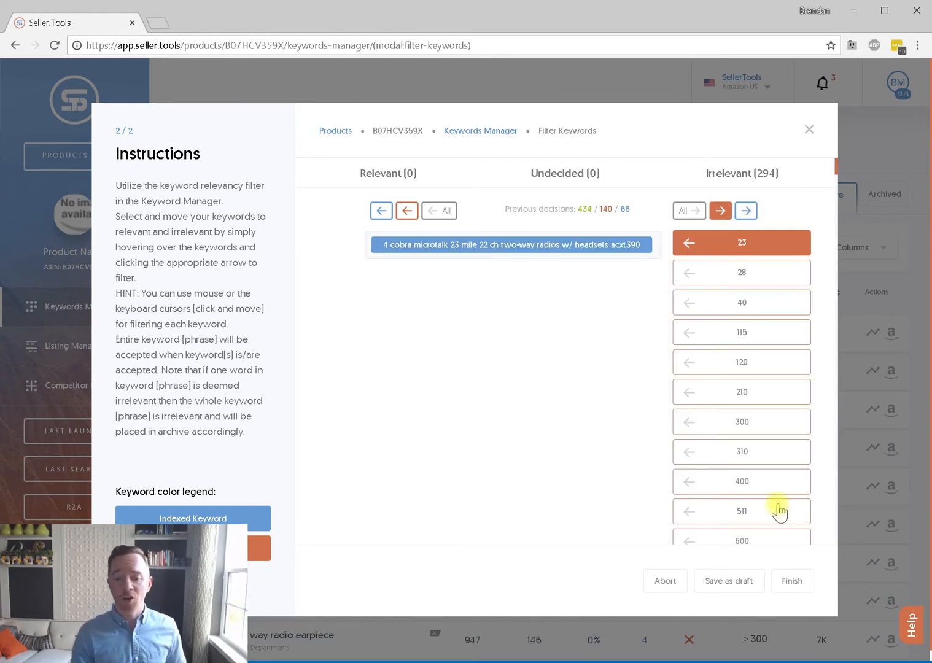
pyautogui.click(792, 581)
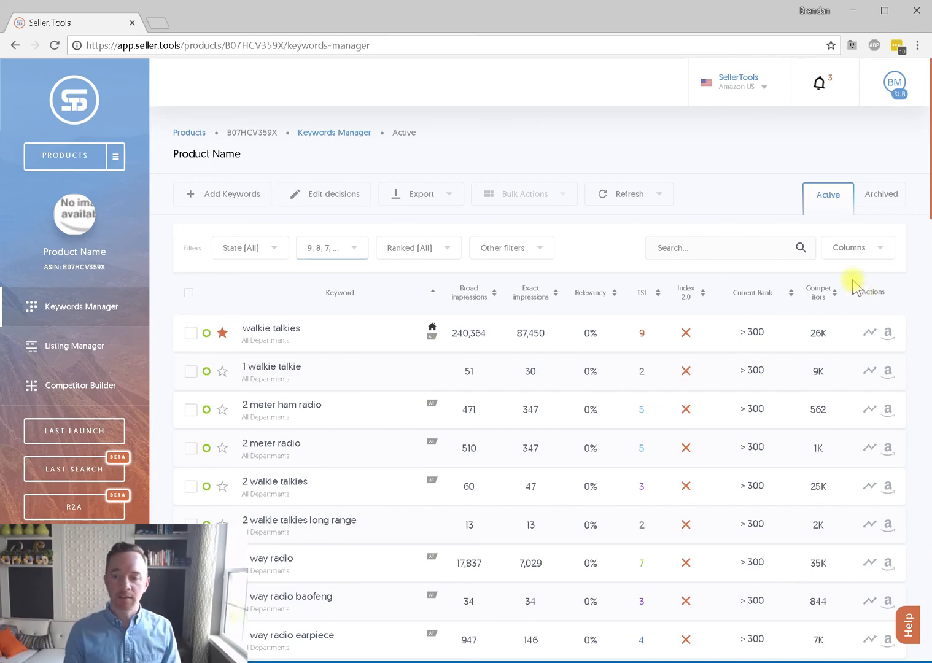
# Step: Look through the updated active keyword list and switch to the archived keywords
pyautogui.scroll(-20, 850, 290)
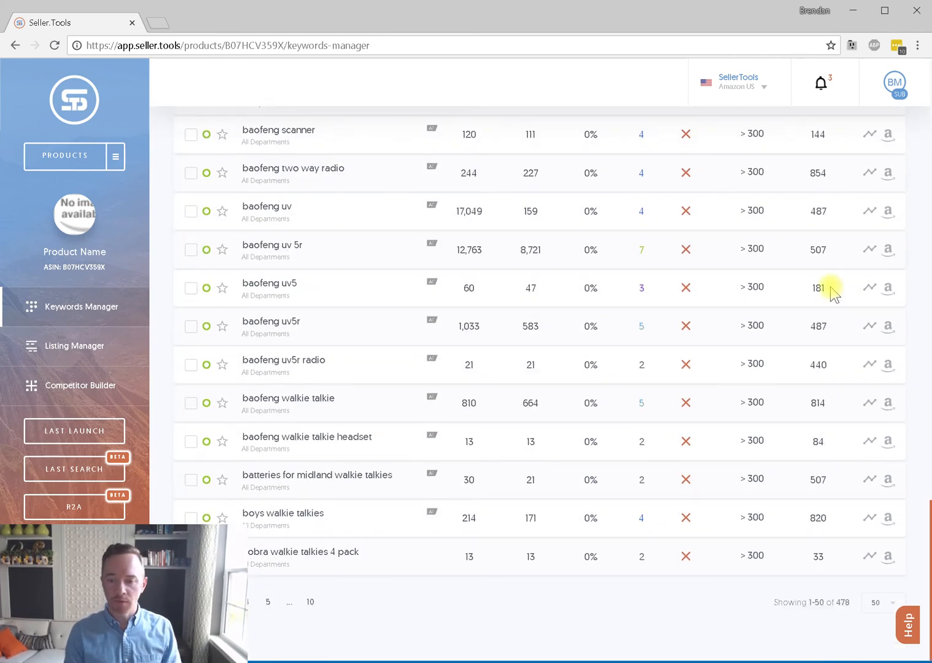
pyautogui.scroll(20, 832, 293)
pyautogui.click(880, 195)
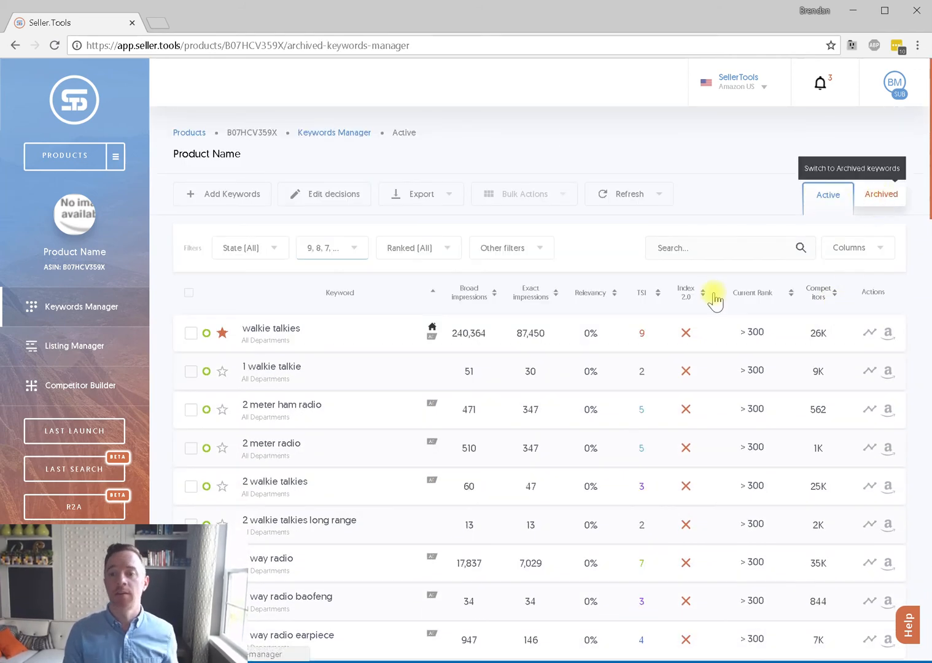
# Step: Look through the product's archived keywords and return to the active keyword list
pyautogui.scroll(-15, 723, 301)
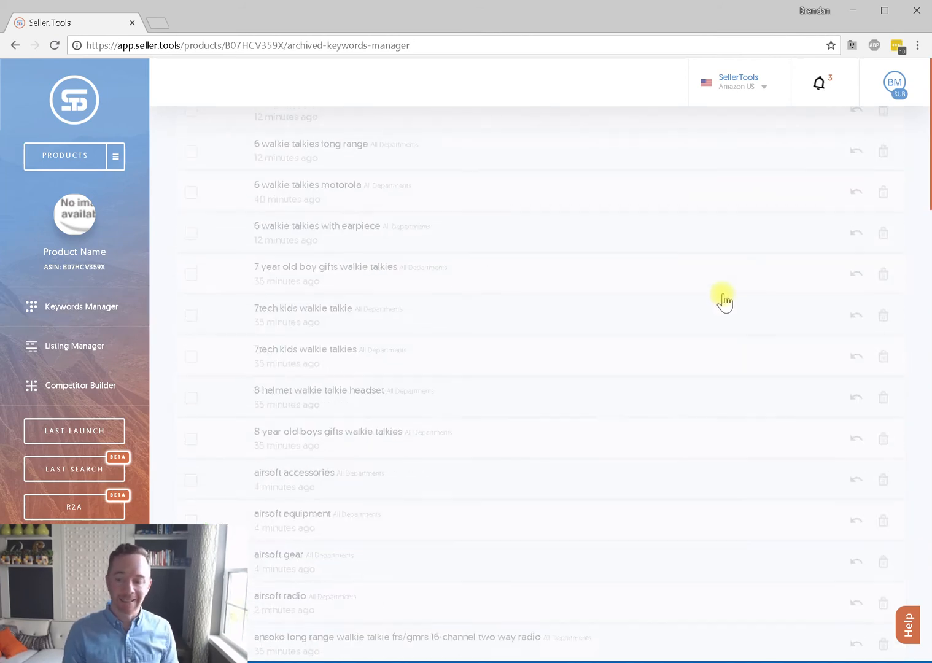
pyautogui.scroll(-15, 721, 301)
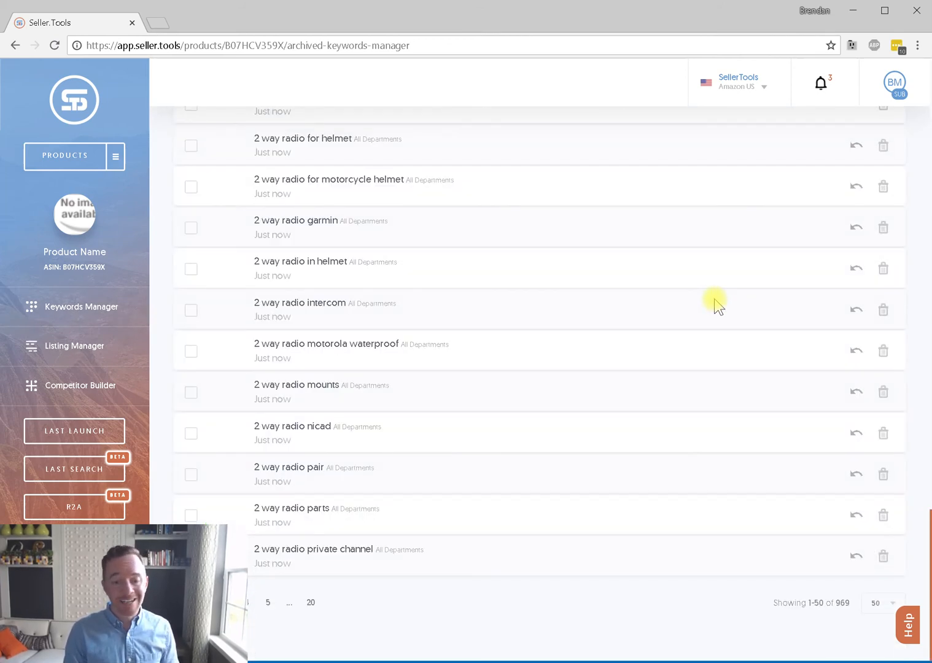
pyautogui.scroll(20, 716, 305)
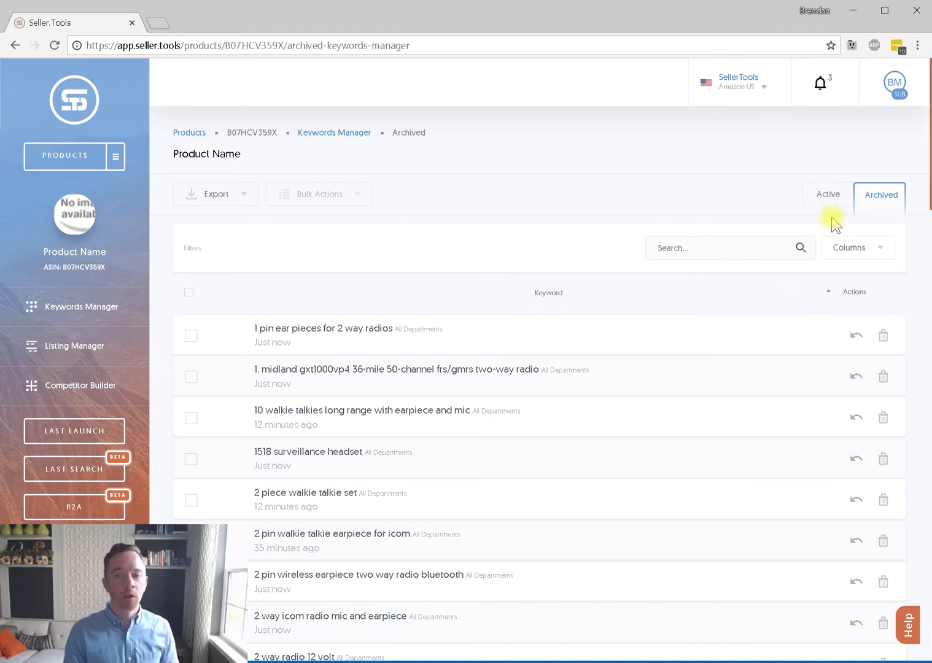
pyautogui.click(829, 198)
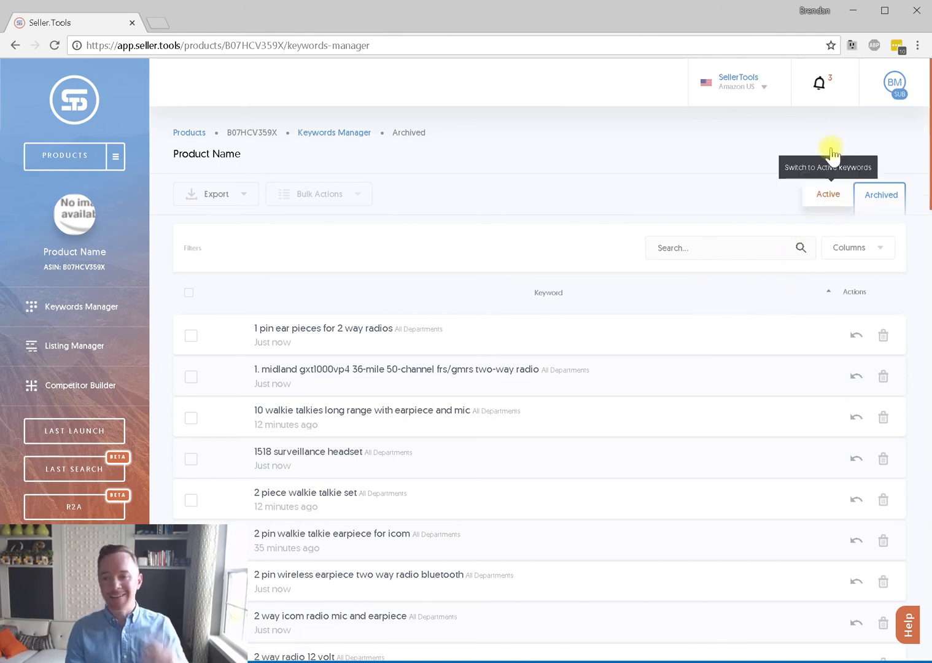
pyautogui.click(809, 188)
# Step: Open the product's competitor list, clear the BSR sorting and select the ASIN B000CNAEEW of the Midland AVPH3 competitor
pyautogui.click(77, 385)
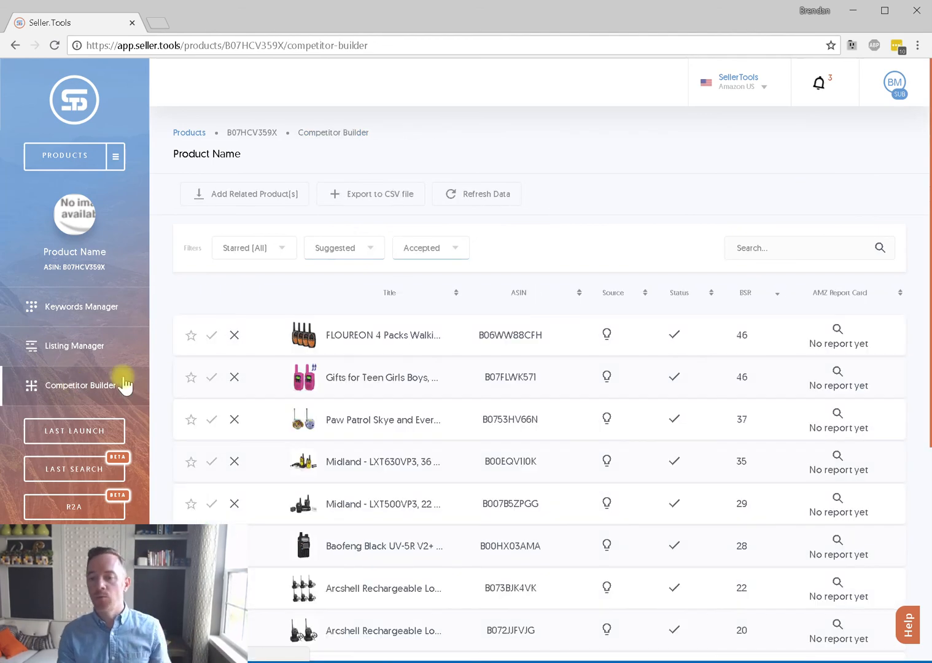
pyautogui.click(748, 298)
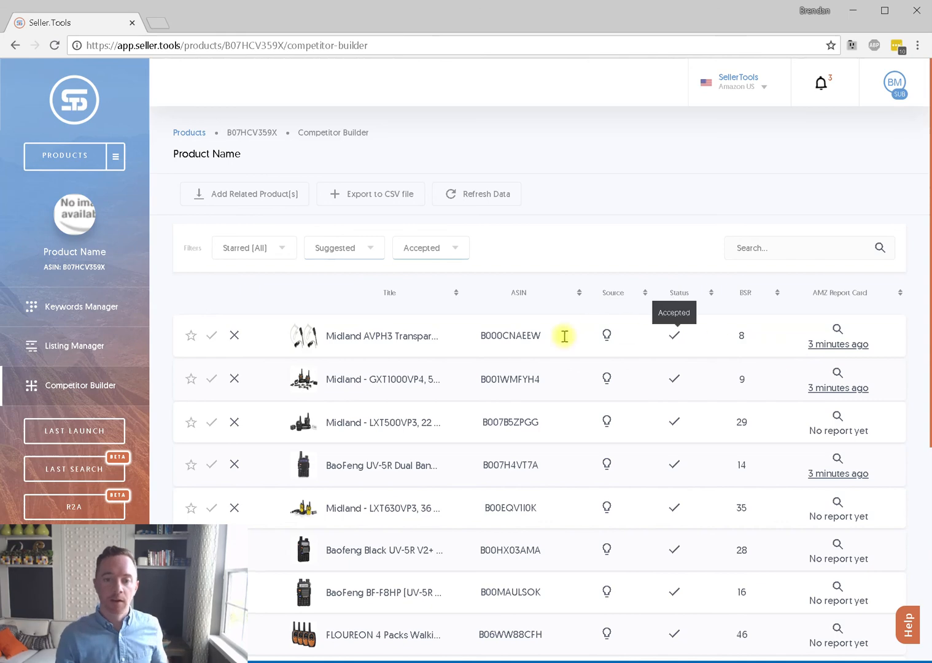
pyautogui.doubleClick(513, 335)
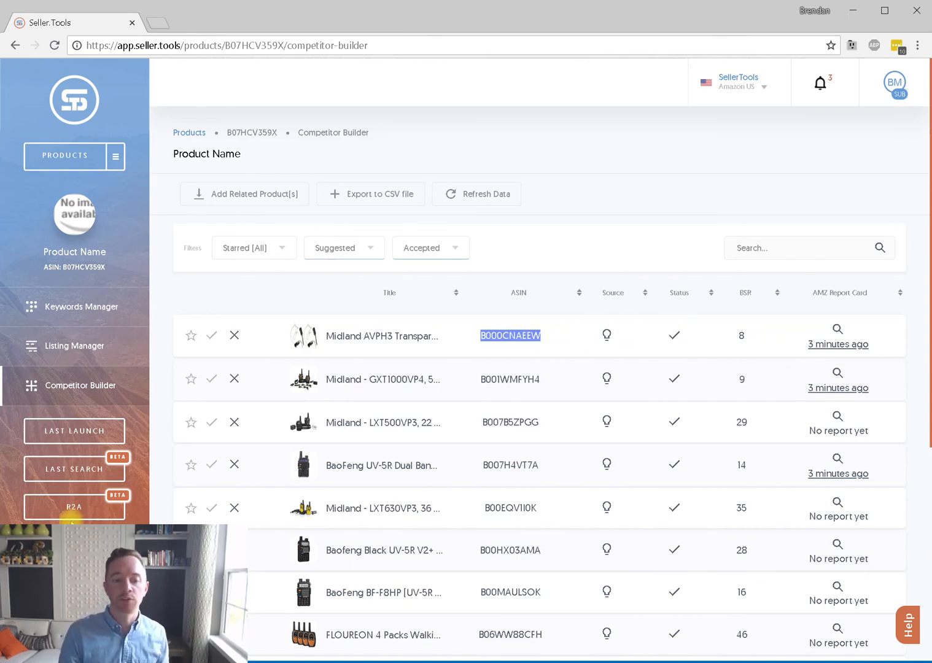